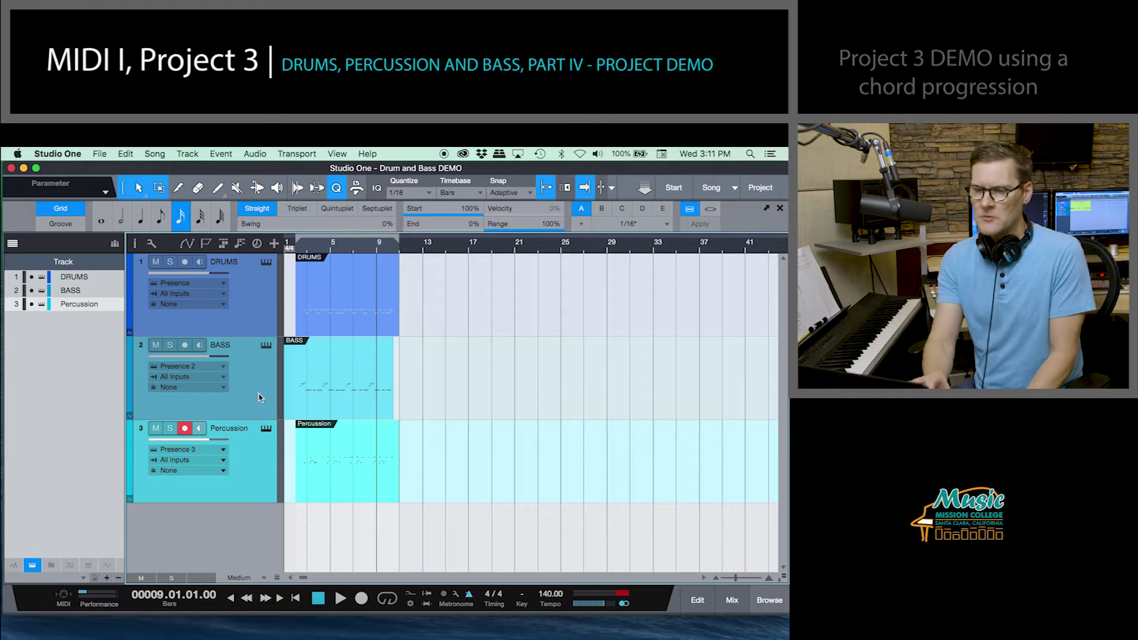
# Add a new empty layer to the BASS track
pyautogui.click(259, 397)
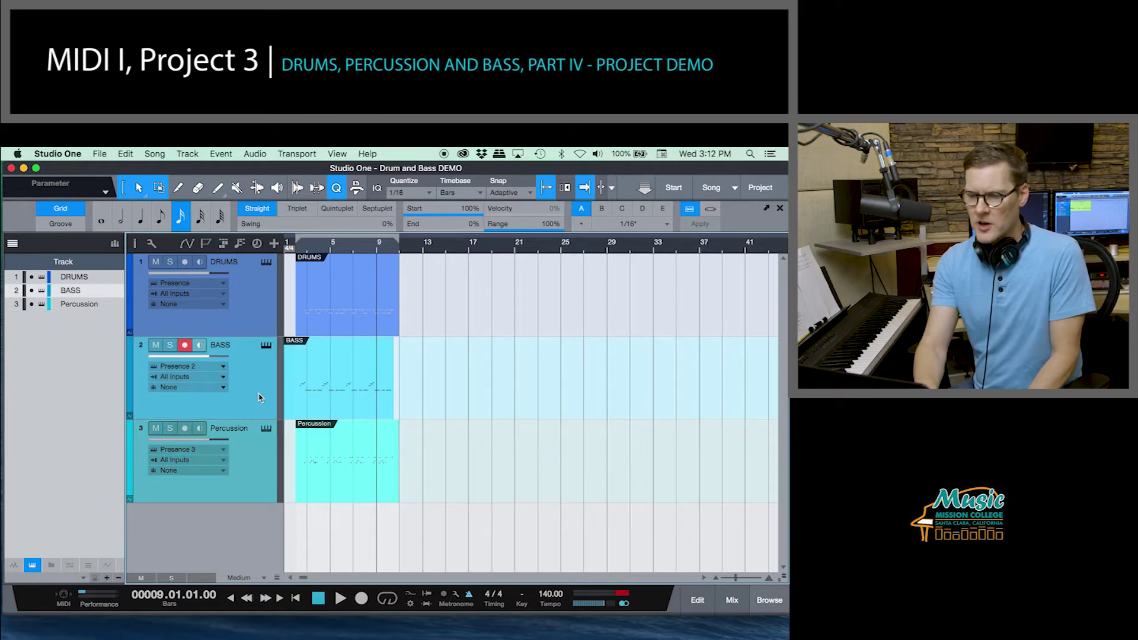
pyautogui.rightClick(259, 397)
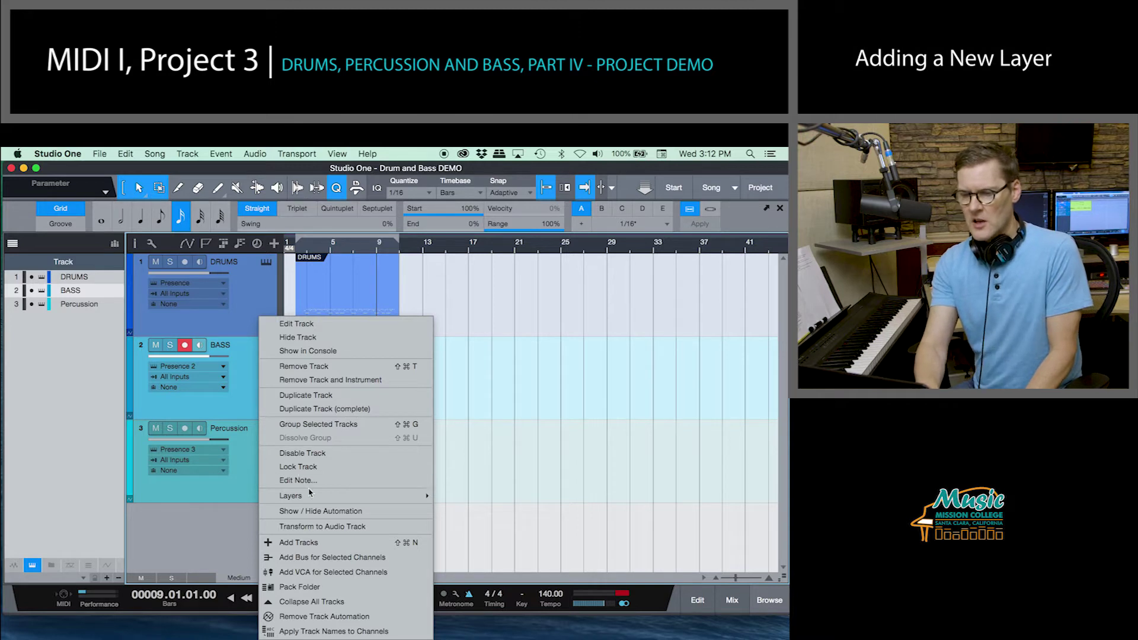
pyautogui.moveTo(314, 497)
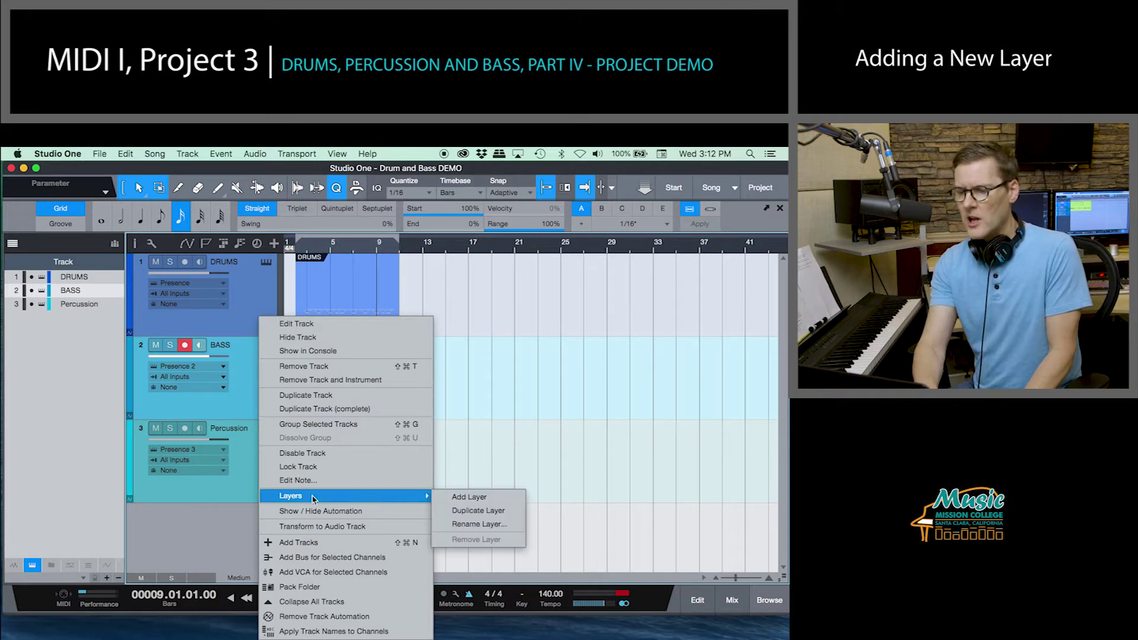
pyautogui.click(469, 498)
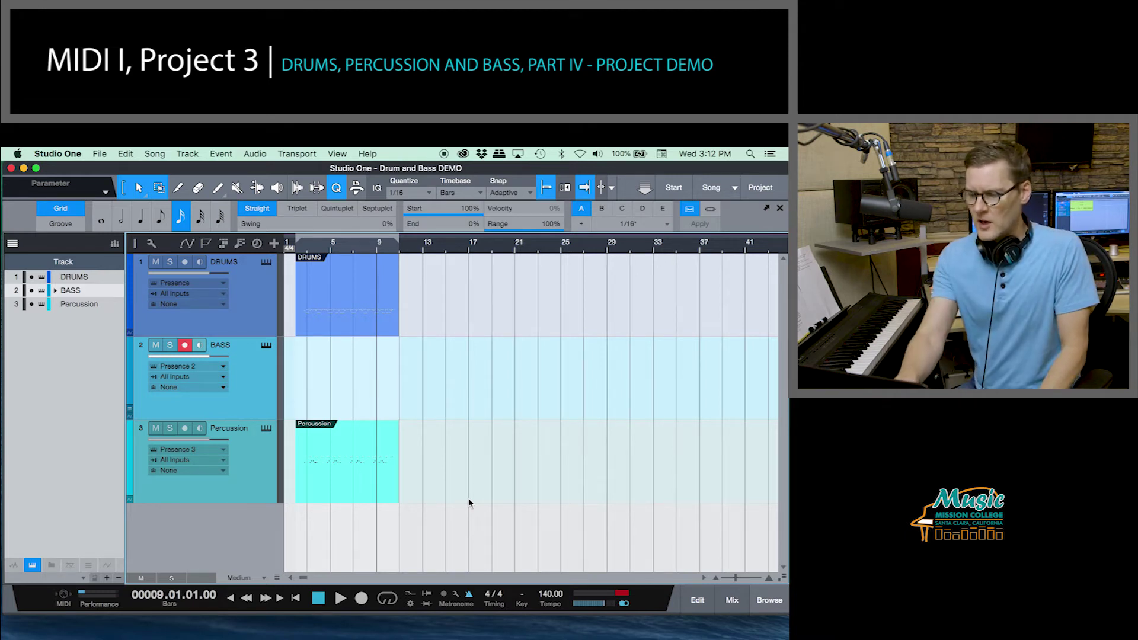
# Show the marker track and add a marker named C at bar 3
pyautogui.press(',')
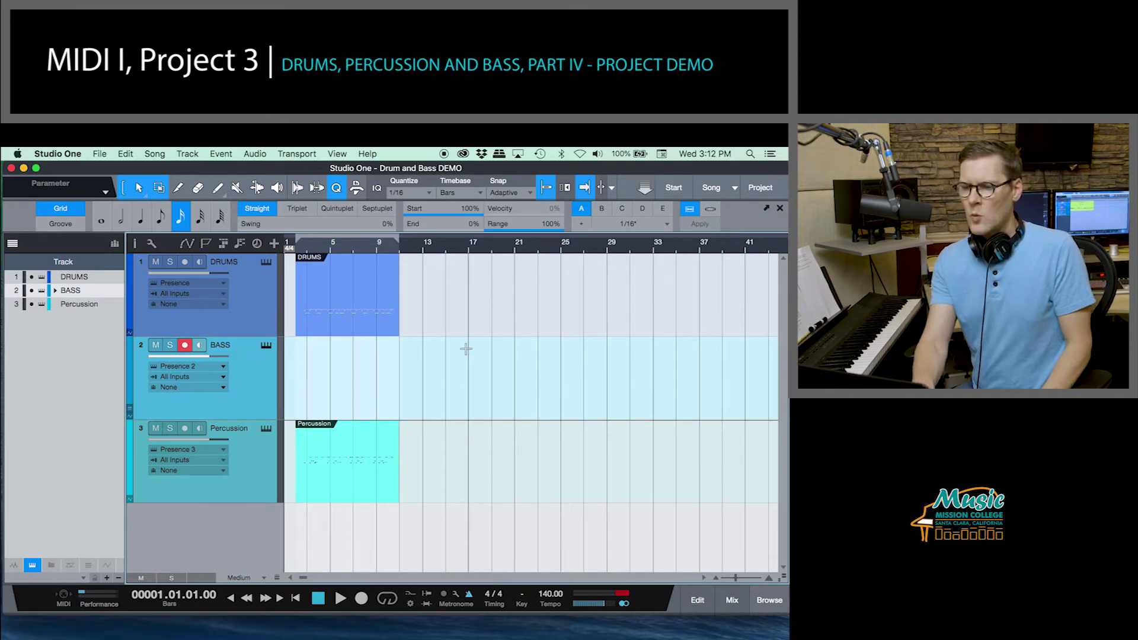
pyautogui.click(457, 249)
pyautogui.moveTo(456, 250); pyautogui.dragTo(714, 249)
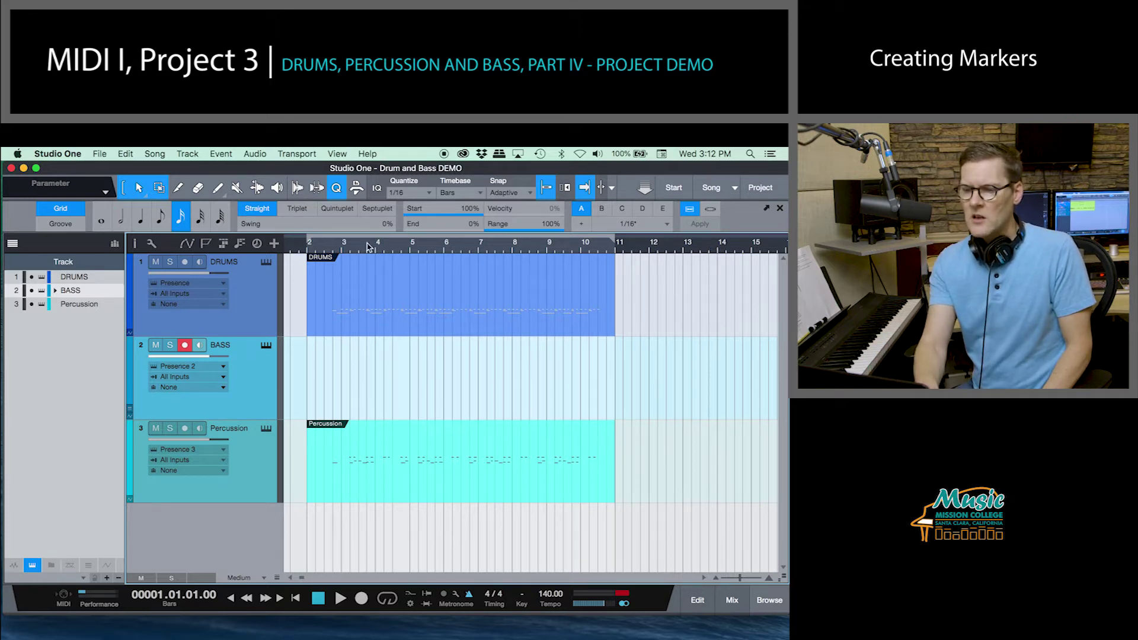
pyautogui.moveTo(358, 247); pyautogui.dragTo(385, 265)
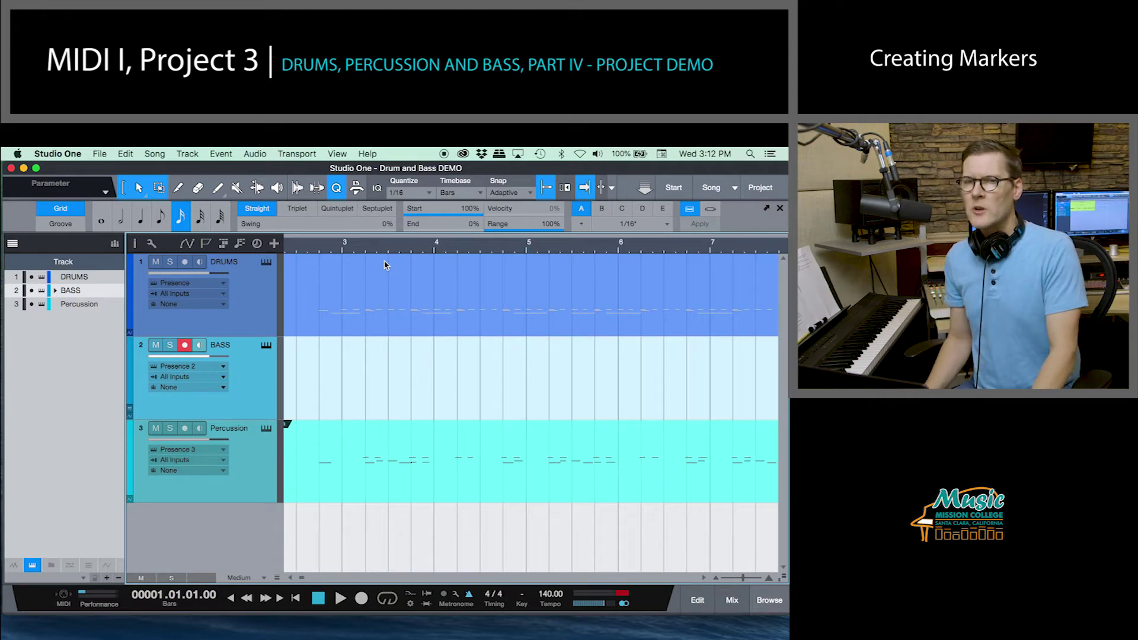
pyautogui.click(344, 247)
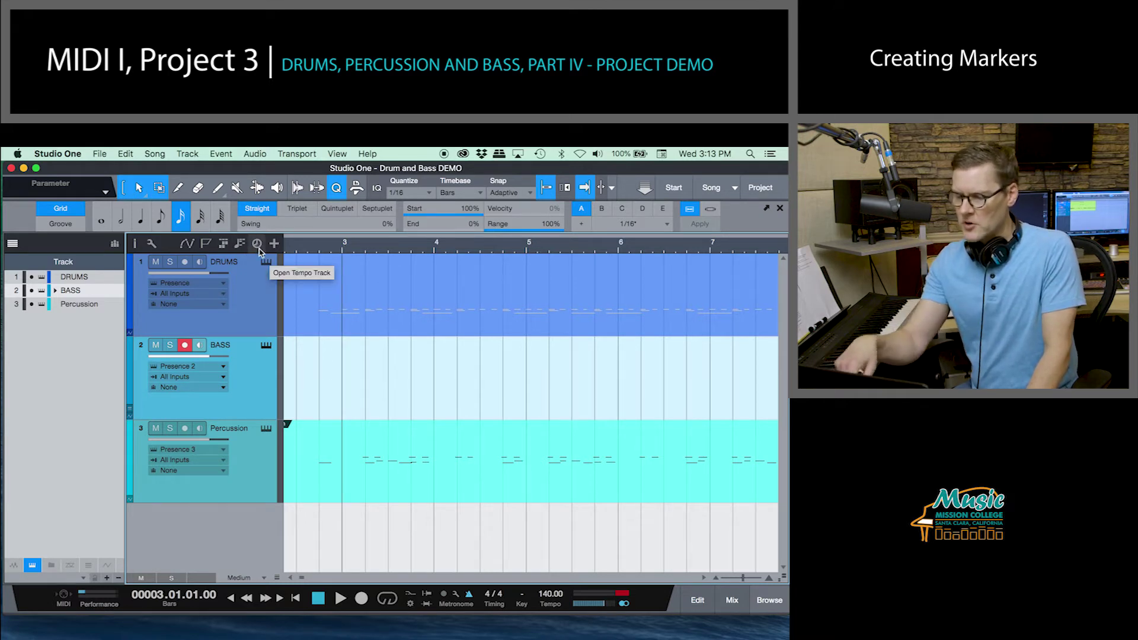
pyautogui.click(206, 244)
pyautogui.click(217, 262)
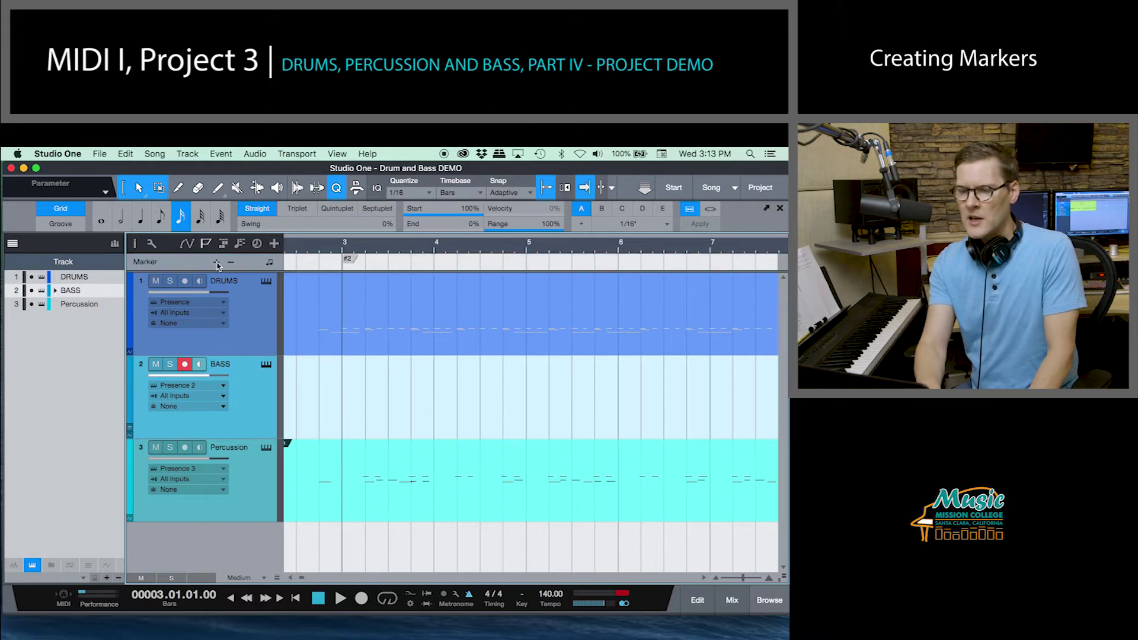
pyautogui.doubleClick(349, 260)
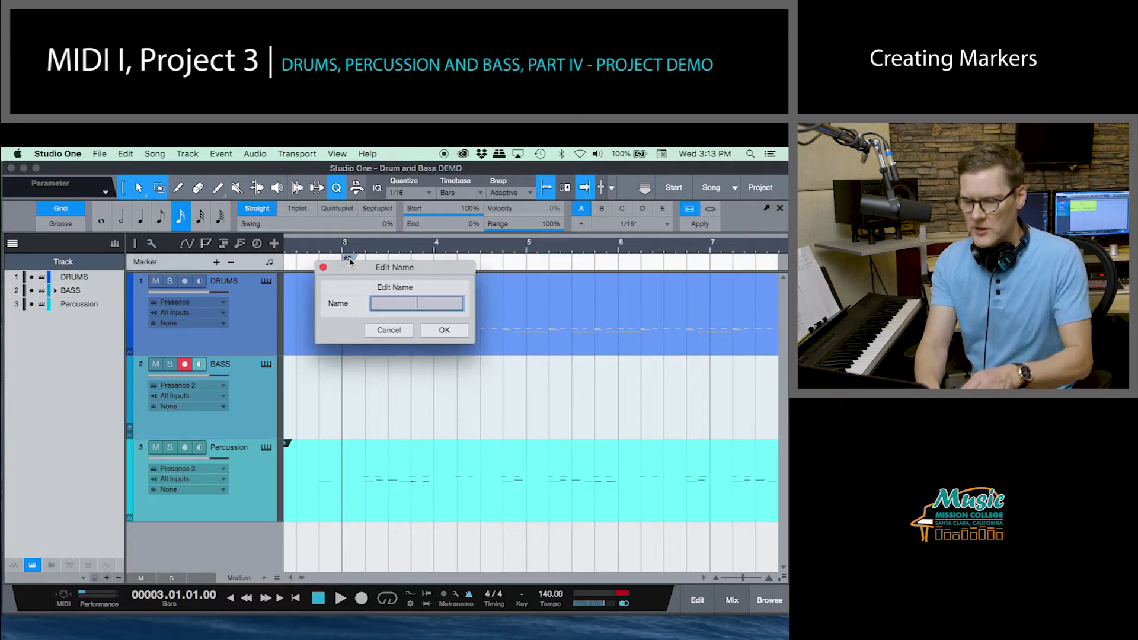
pyautogui.write('C')
pyautogui.press('Return')
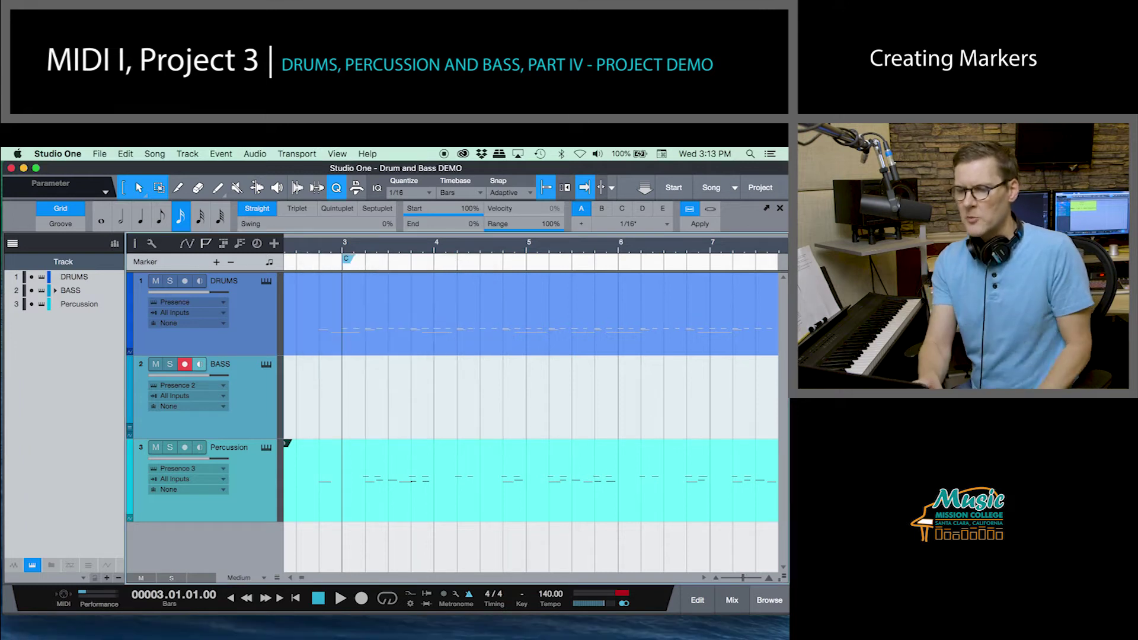
# Add a marker named F at bar 4
pyautogui.click(437, 250)
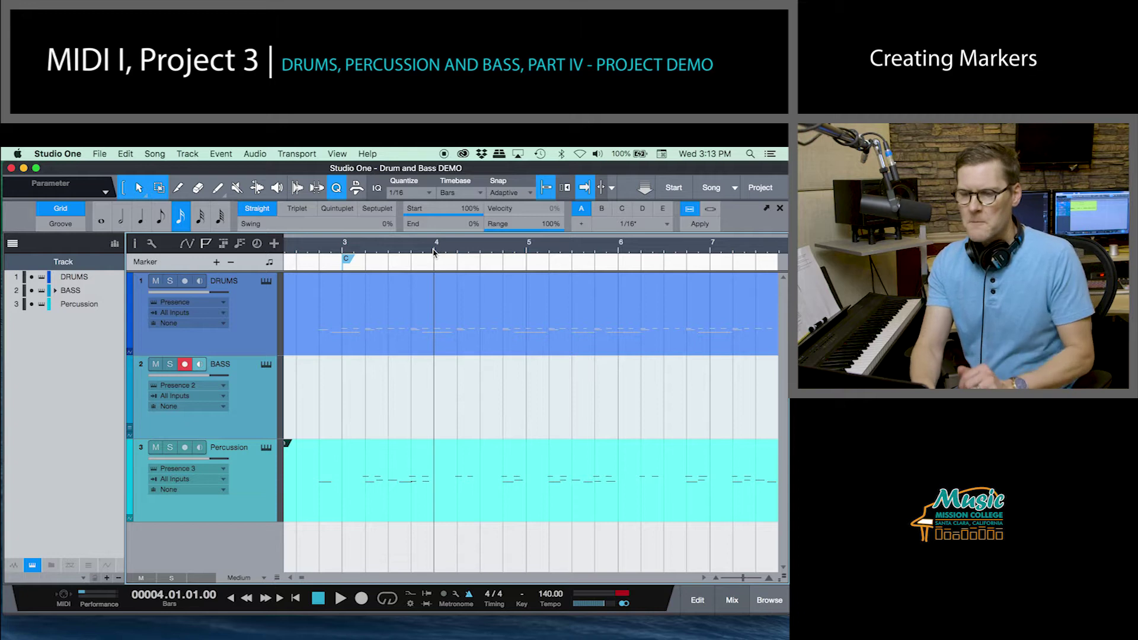
pyautogui.click(216, 263)
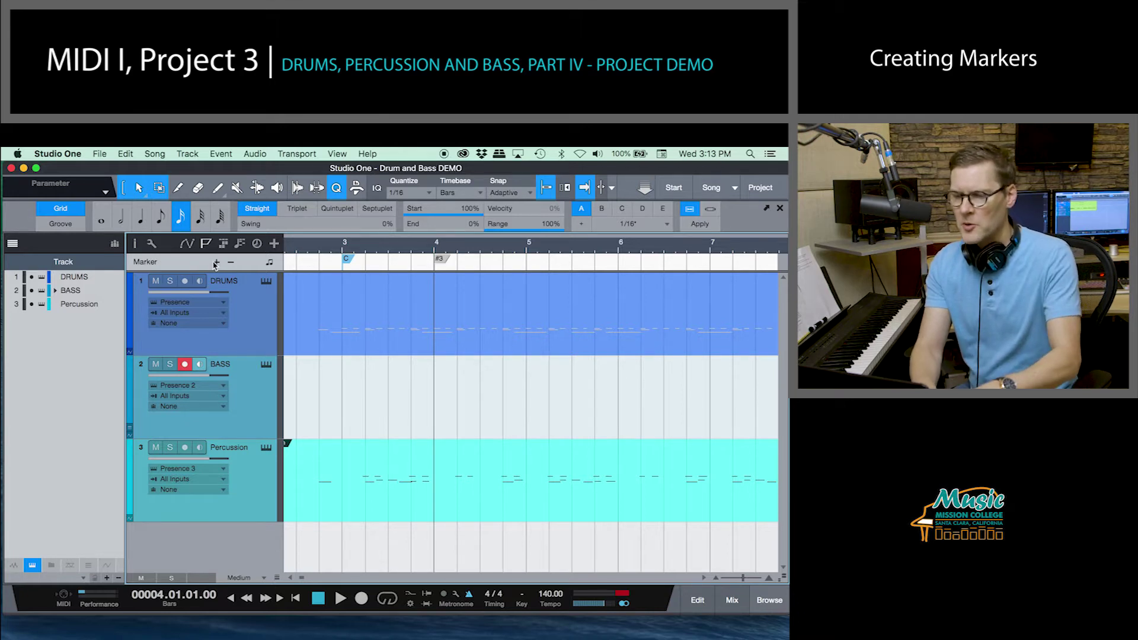
pyautogui.doubleClick(439, 259)
pyautogui.write('F')
pyautogui.press('Return')
# Add a marker named G at bar 5
pyautogui.click(527, 246)
pyautogui.click(217, 262)
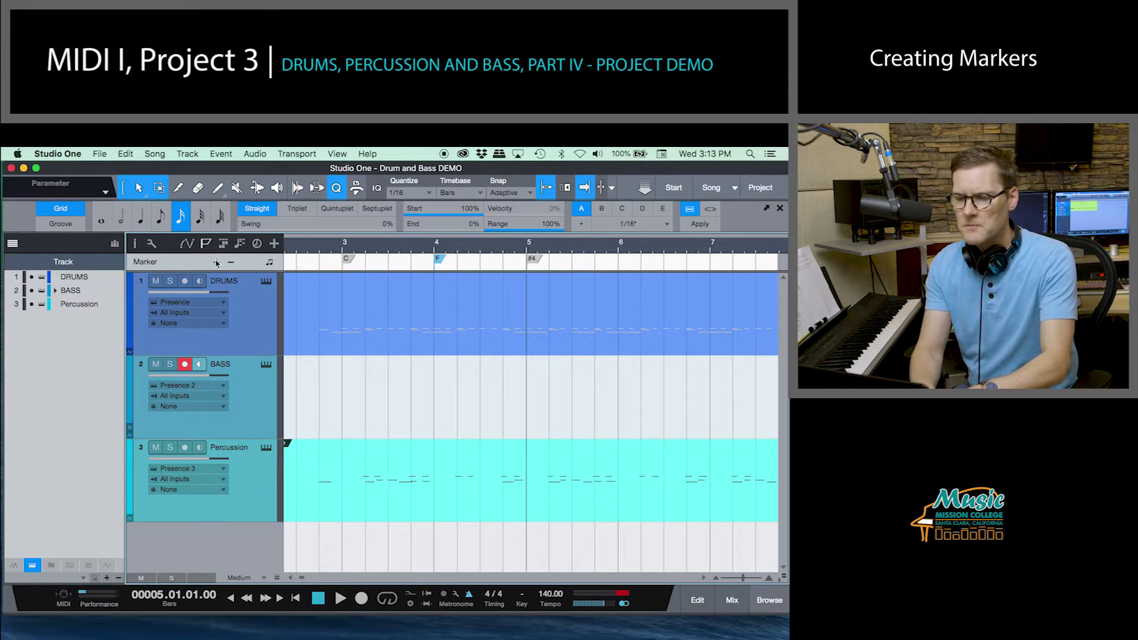
pyautogui.doubleClick(532, 260)
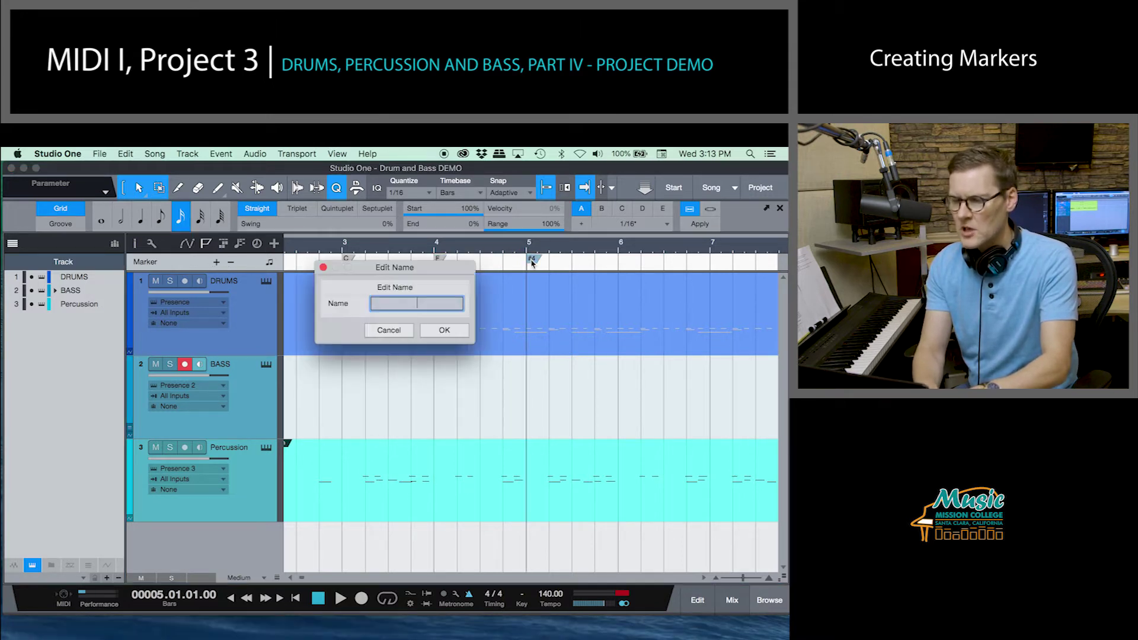
pyautogui.write('G')
pyautogui.press('Return')
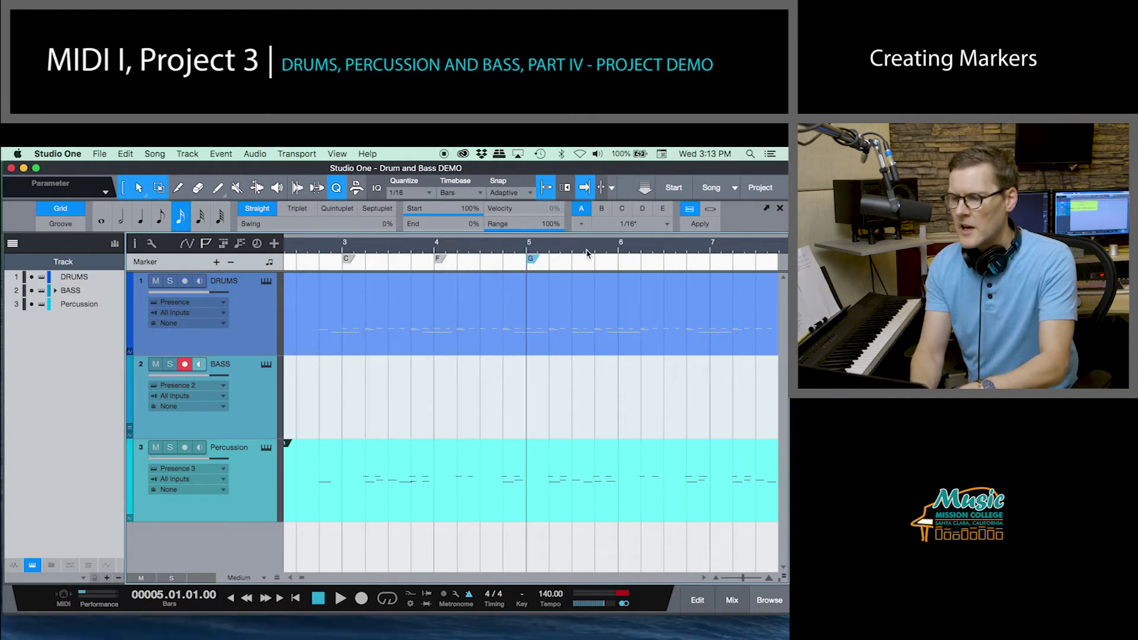
# Add a second marker named C at bar 6 to complete the chord progression
pyautogui.click(619, 247)
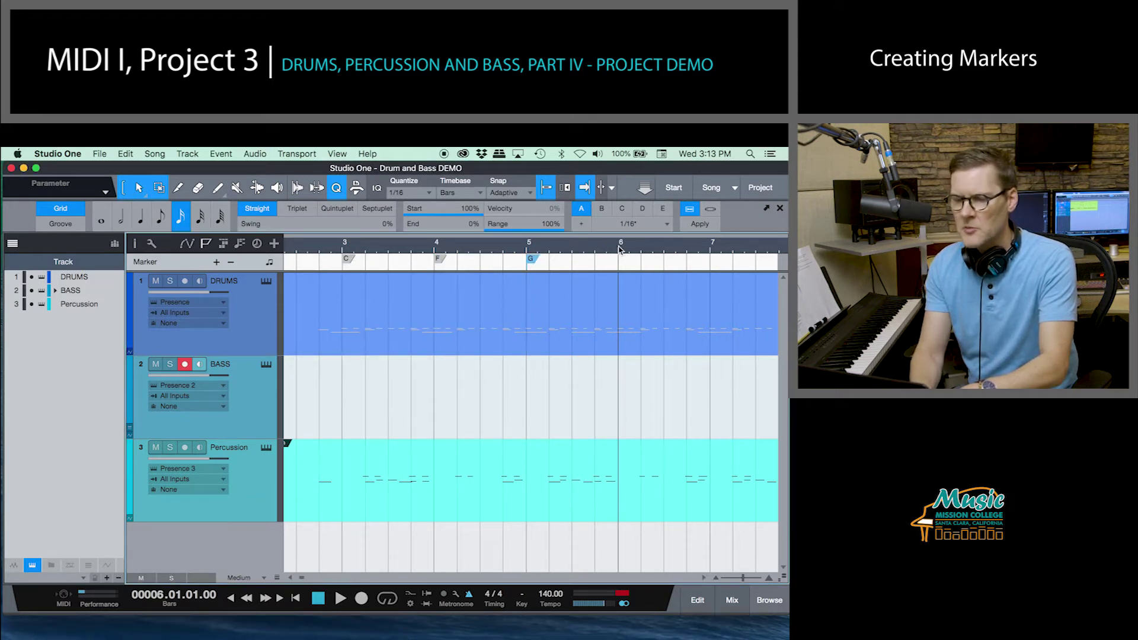
pyautogui.click(217, 263)
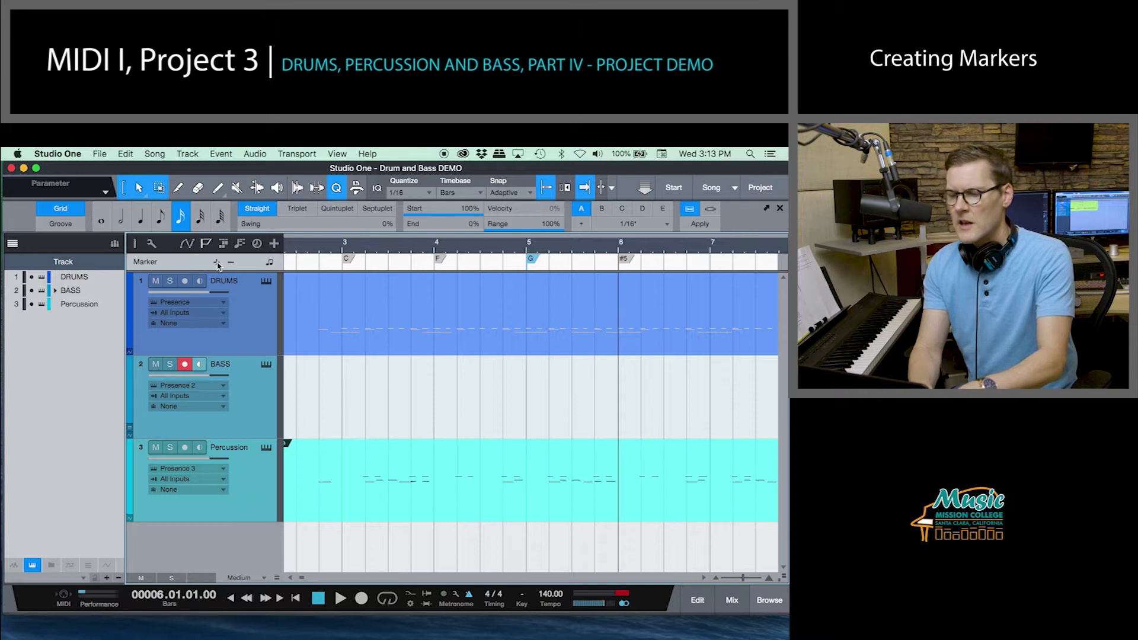
pyautogui.click(625, 261)
pyautogui.doubleClick(625, 261)
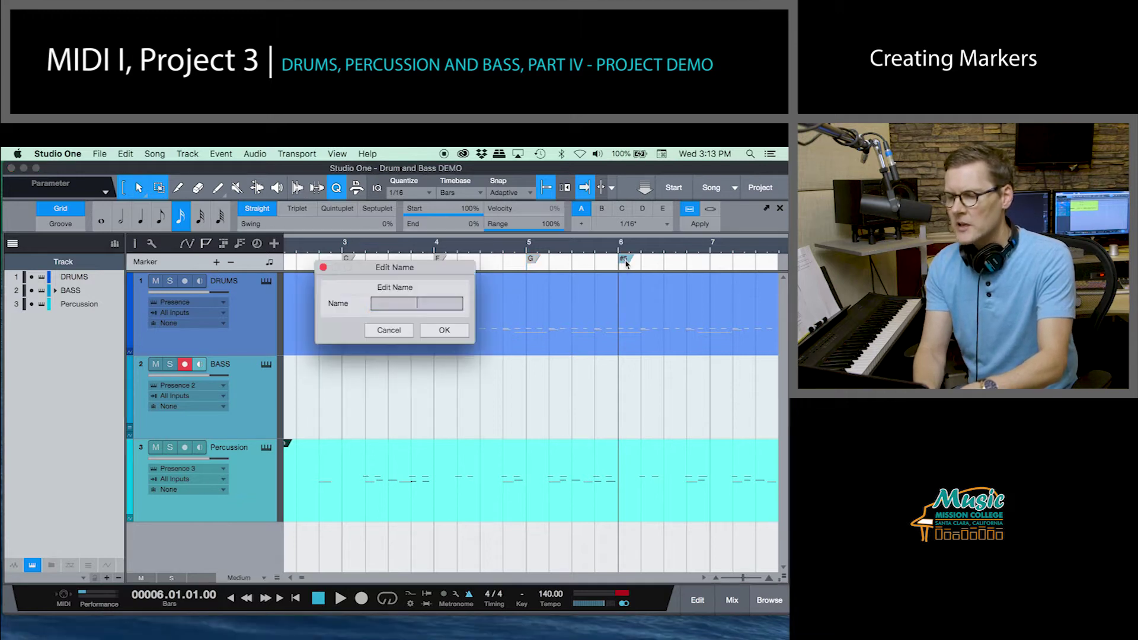
pyautogui.write('C')
pyautogui.press('Return')
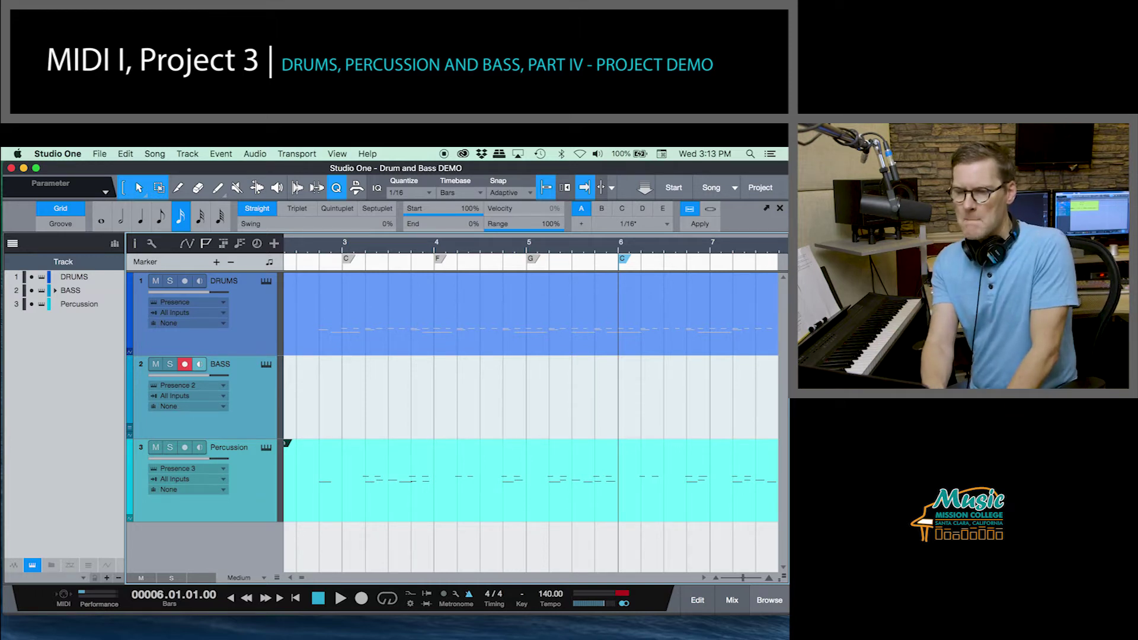
# Play the song from bar 1 to hear the drums and percussion against the chord markers
pyautogui.hscroll(-2, 482, 320)
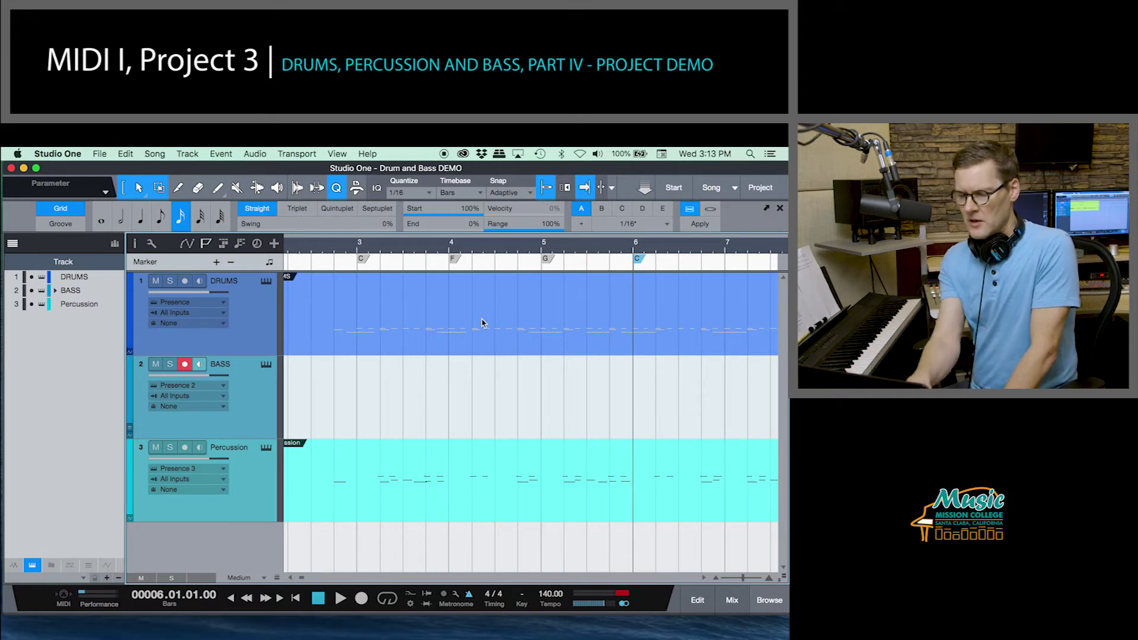
pyautogui.press('Home')
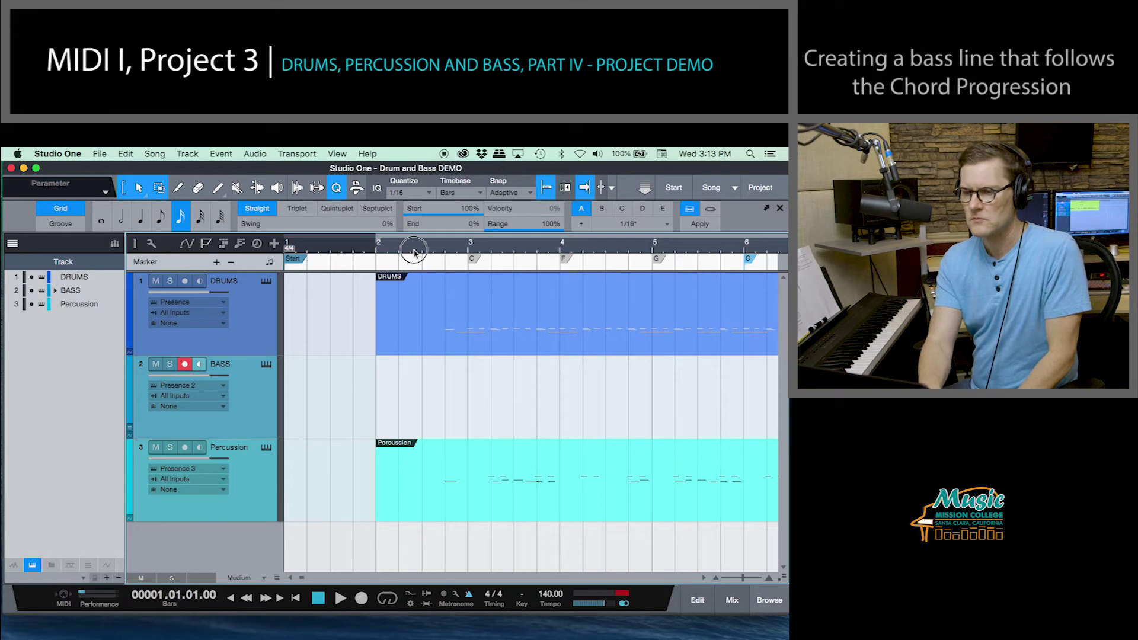
pyautogui.moveTo(416, 248); pyautogui.dragTo(418, 245)
pyautogui.press('space')
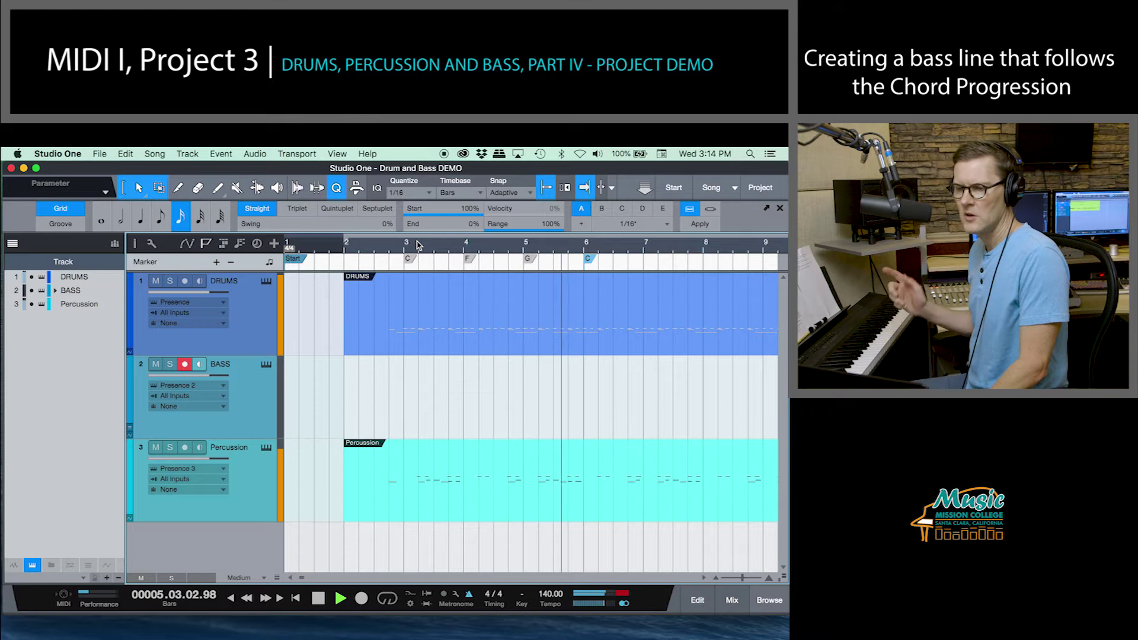
pyautogui.press('space')
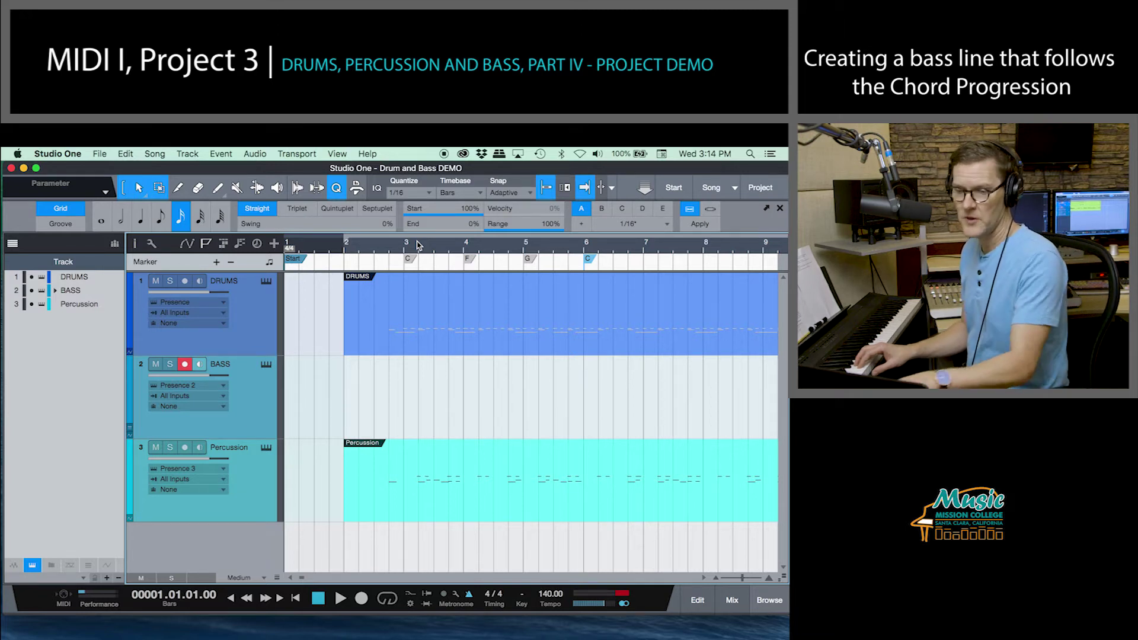
# Record a trial take of bass notes following the C, F, G, C markers on the BASS track, and delete it
pyautogui.press('KP_Multiply')
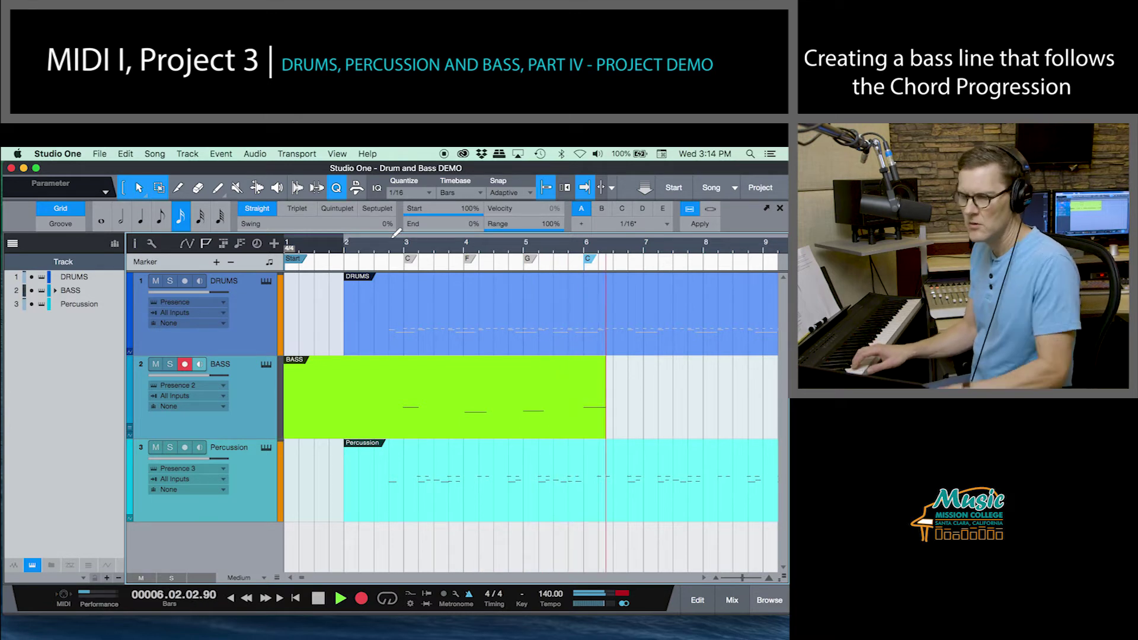
pyautogui.press('space')
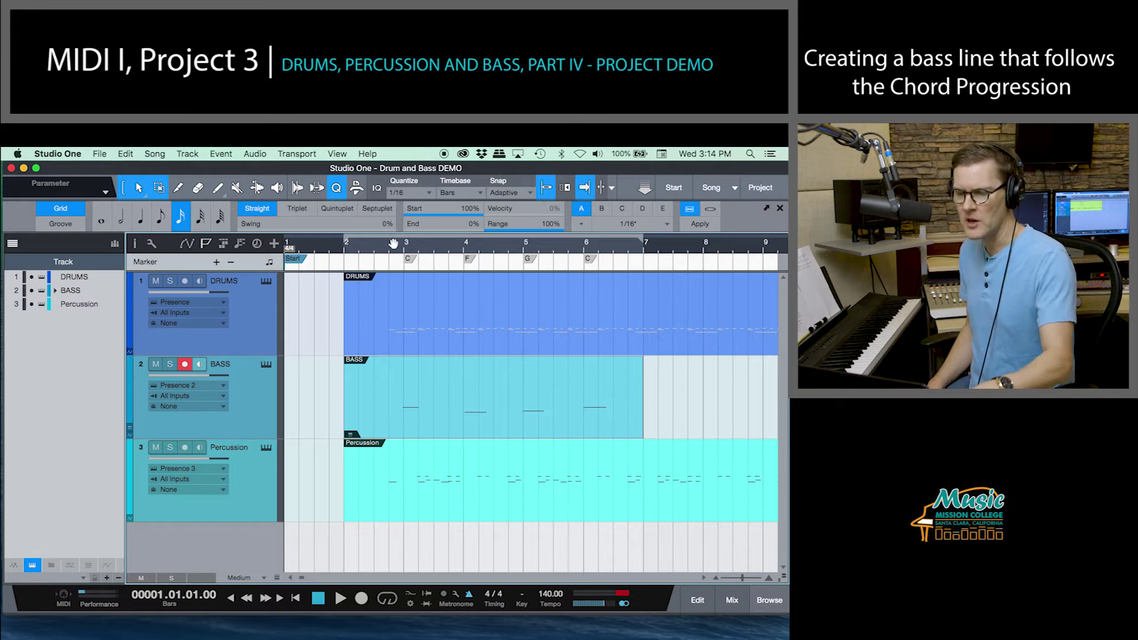
pyautogui.press('Delete')
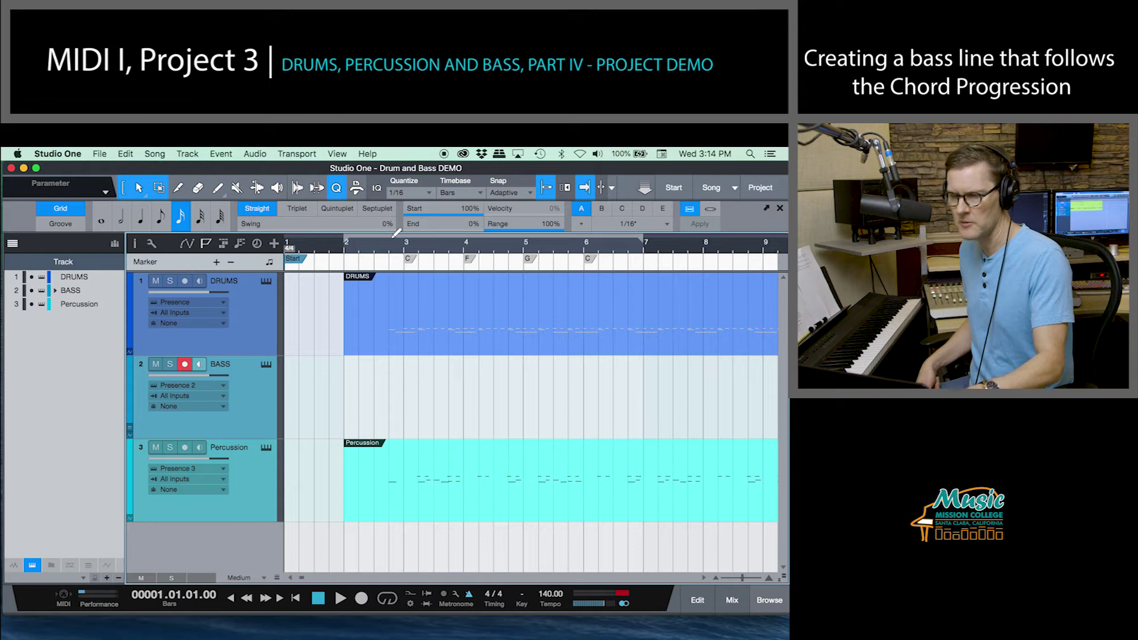
# Record a bass line on the BASS track from bar 1 to about bar 11 and quantize the part to 1/16
pyautogui.press('KP_Multiply')
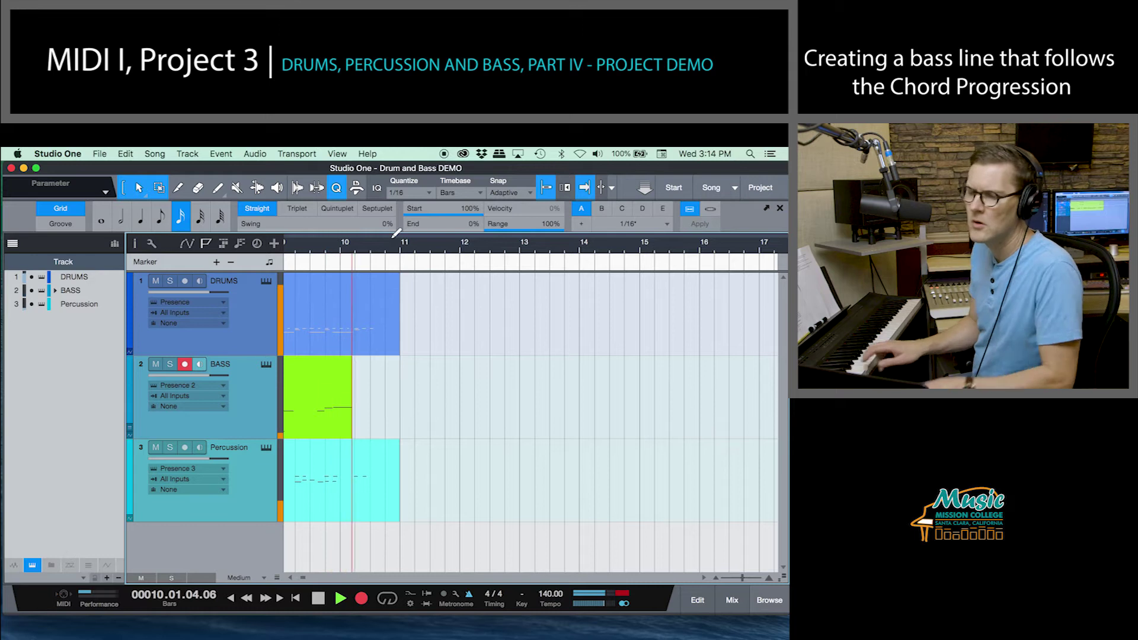
pyautogui.press('space')
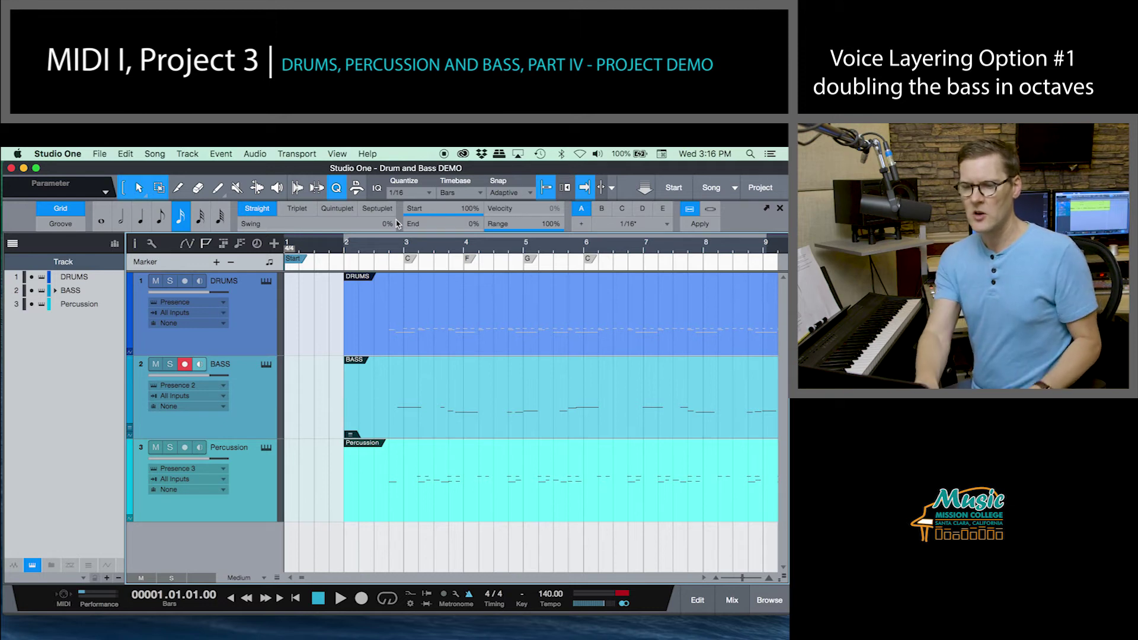
pyautogui.click(417, 420)
pyautogui.click(698, 224)
# Open the recorded BASS part in the note editor with the track list hidden and all its bars in view
pyautogui.doubleClick(432, 418)
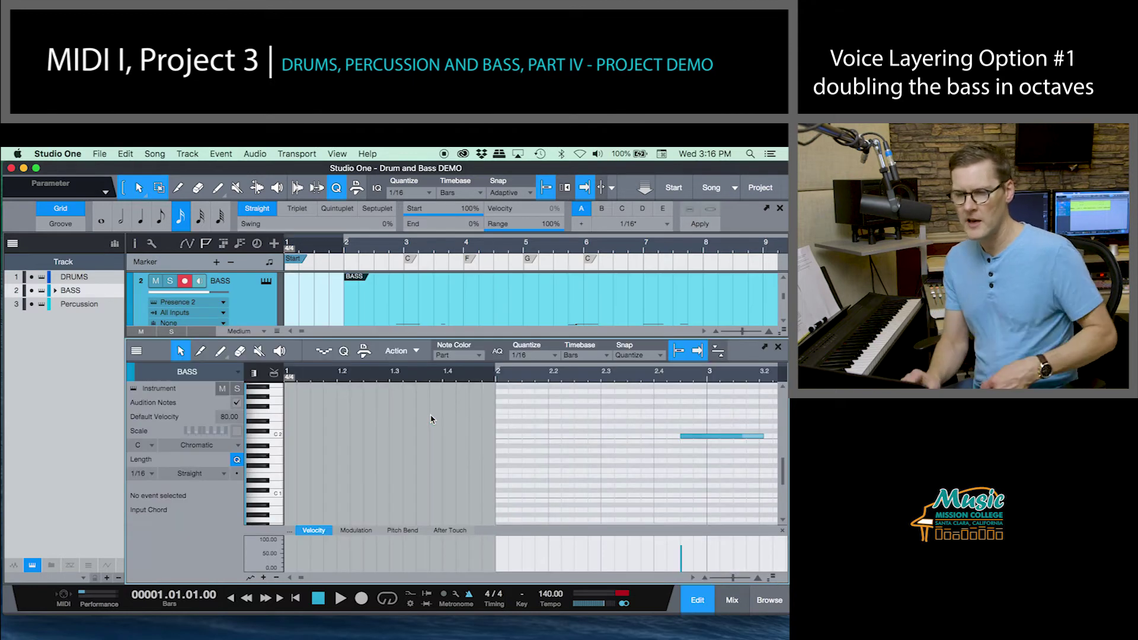
pyautogui.click(12, 244)
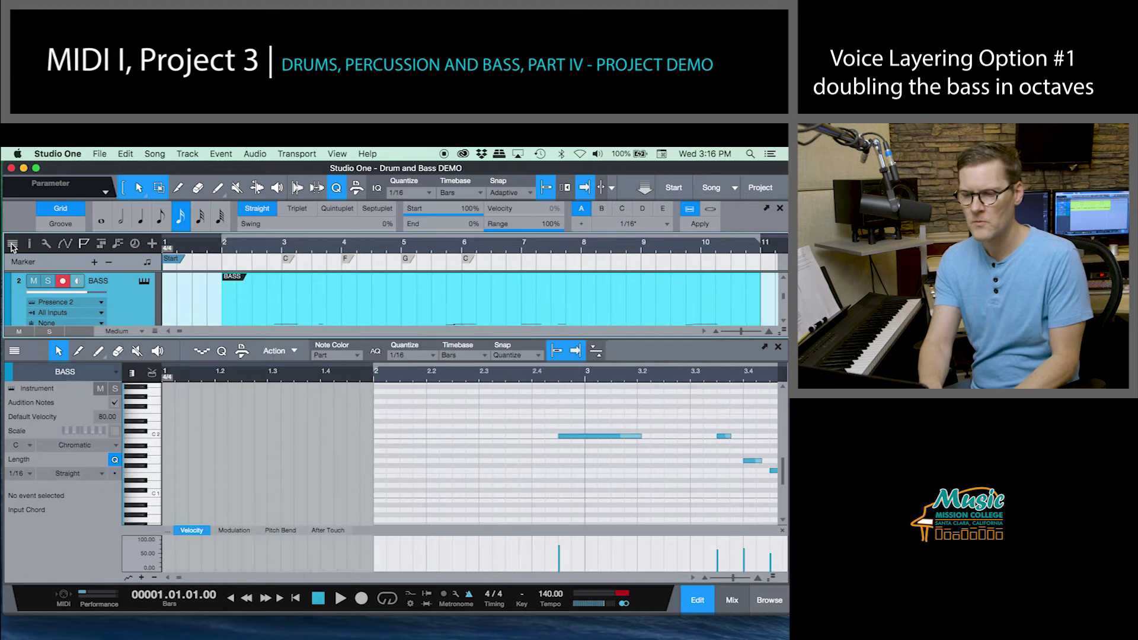
pyautogui.moveTo(423, 377); pyautogui.dragTo(425, 354)
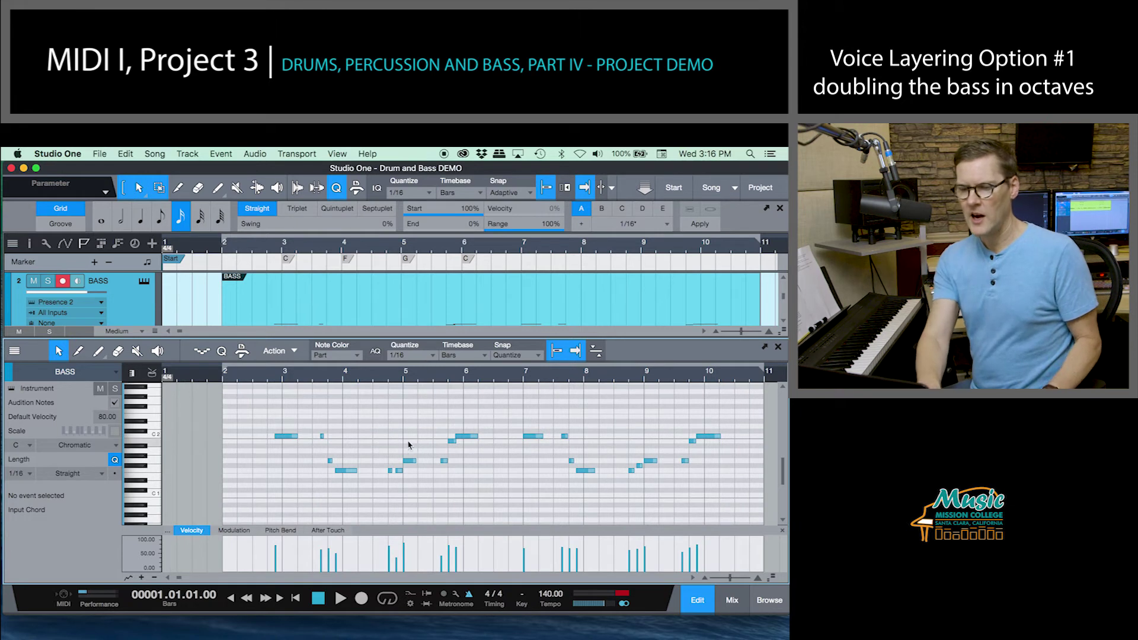
# Select all the notes of the BASS part and copy them one octave up, keeping the original notes in place
pyautogui.click(289, 437)
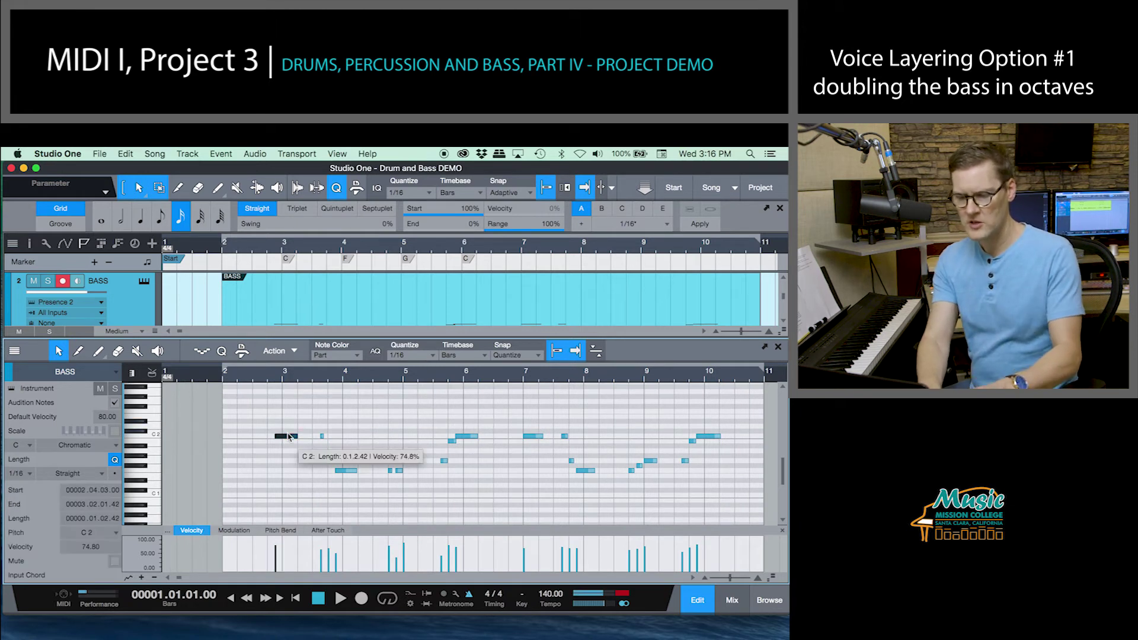
pyautogui.press('super+a')
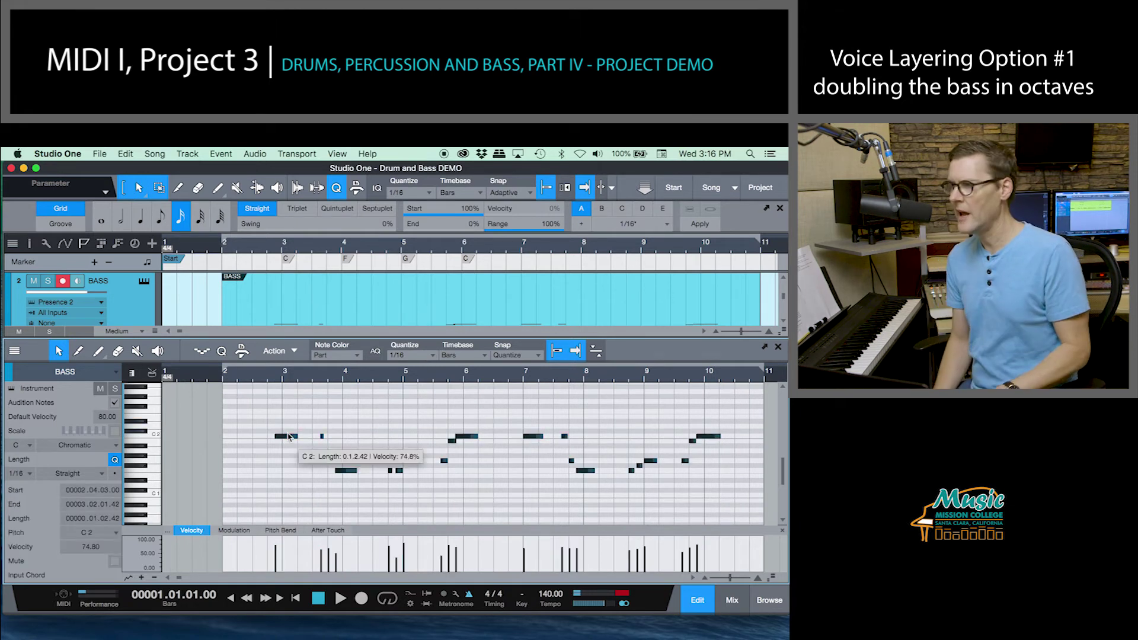
pyautogui.scroll(3, 289, 437)
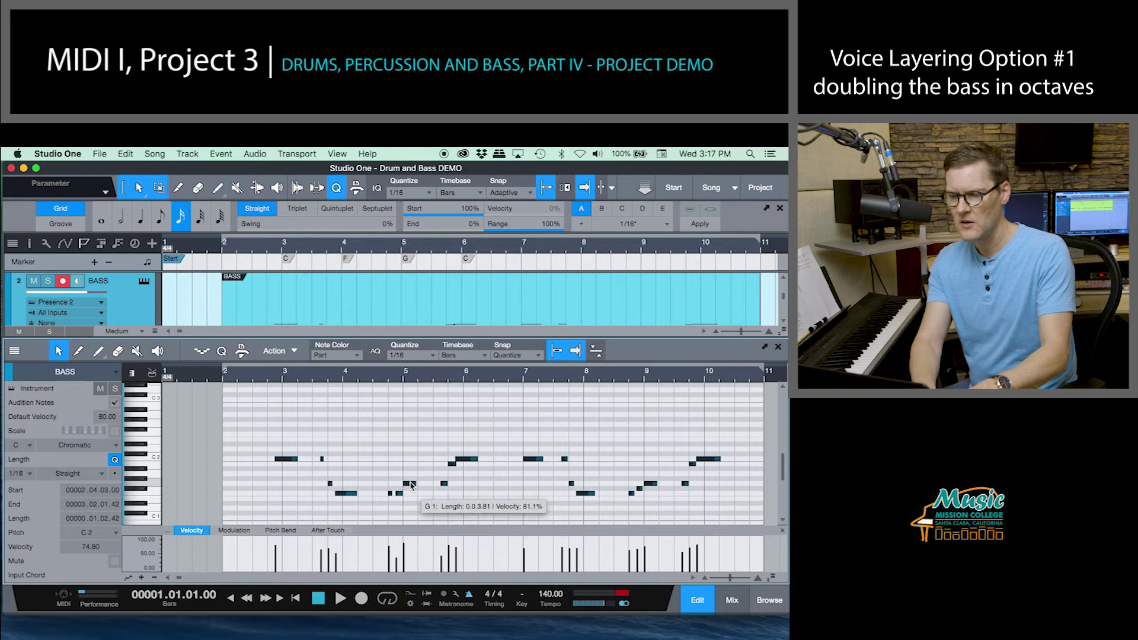
pyautogui.moveTo(412, 486); pyautogui.dragTo(413, 428)
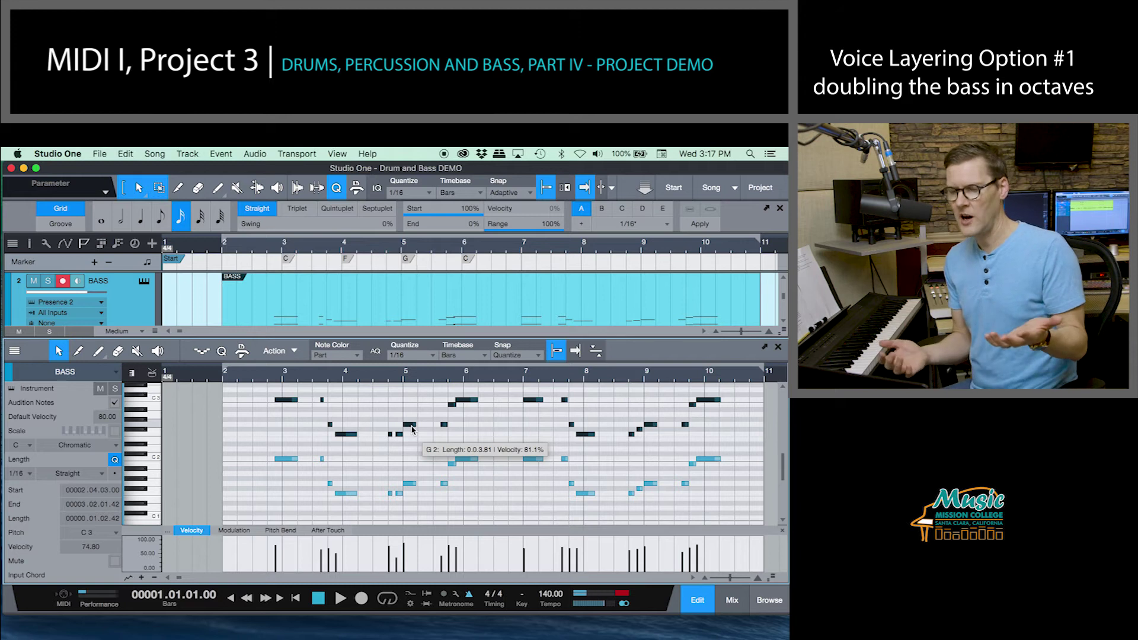
# Play the octave-doubled bass line from bar 2, beat 3 to hear the layered sound
pyautogui.click(265, 377)
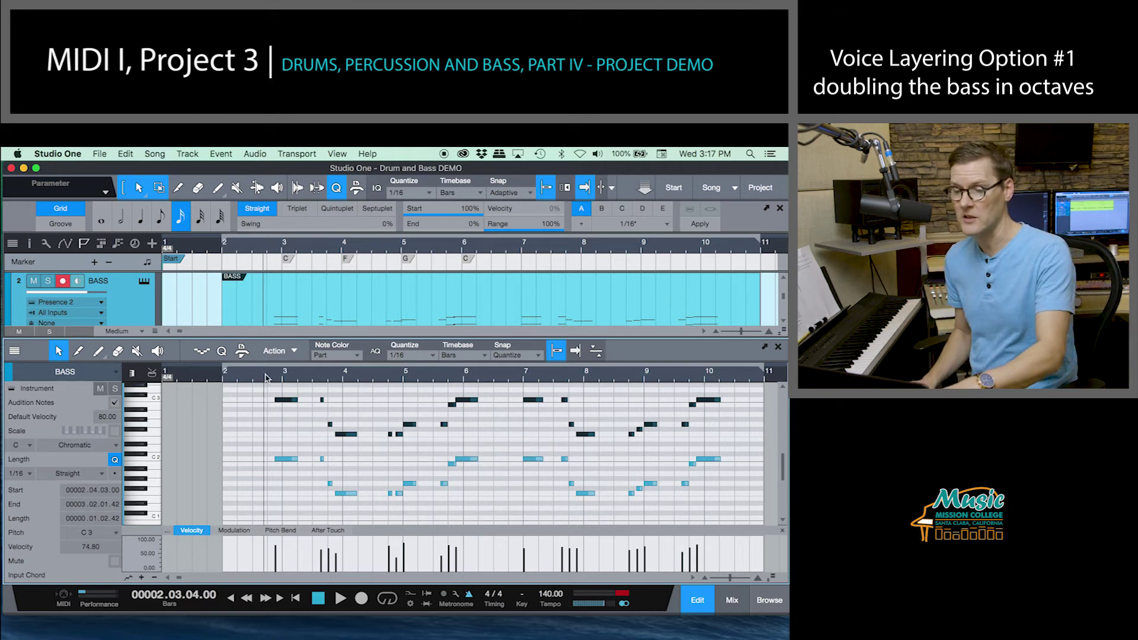
pyautogui.press('space')
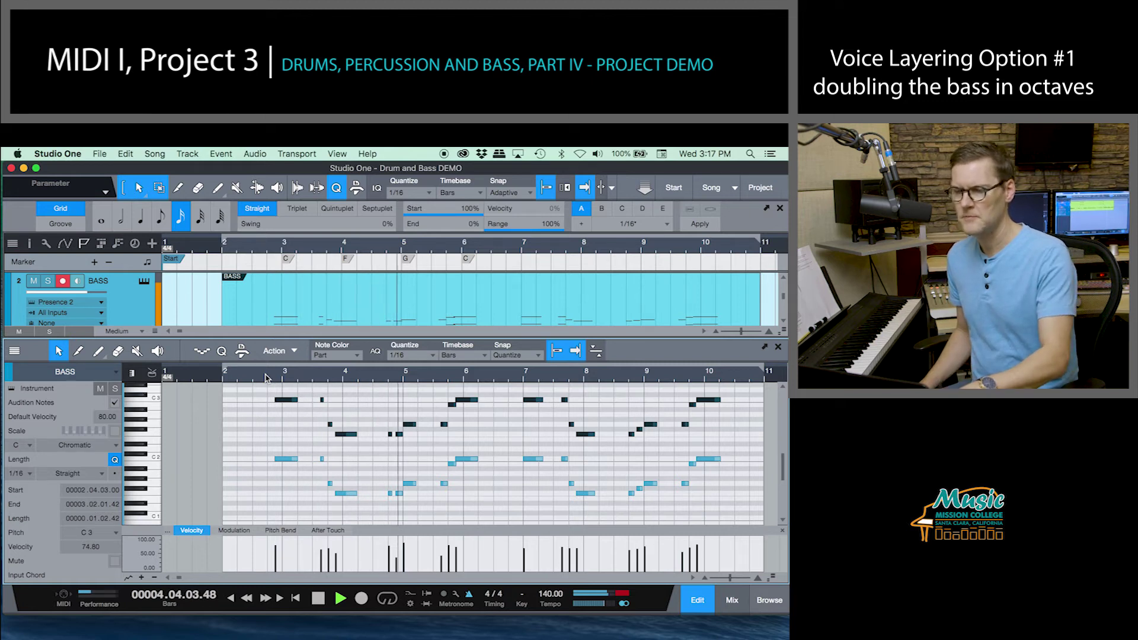
pyautogui.press('space')
# Undo the octave copy and play the original bass line from bar 2, beat 3 for comparison
pyautogui.hotkey('ctrl', 'z')
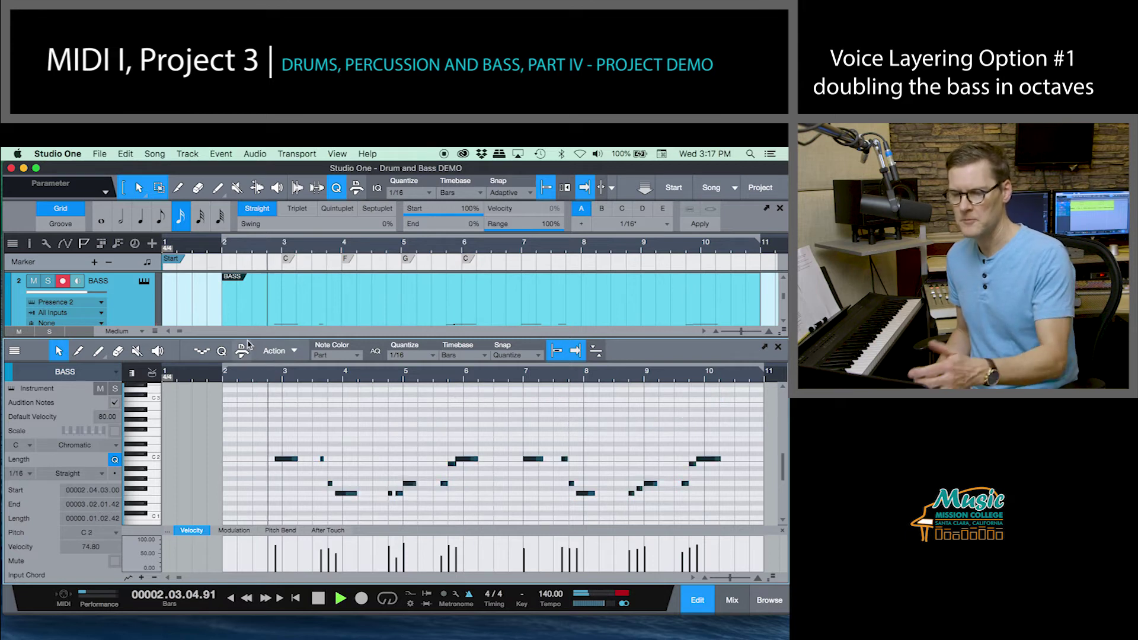
pyautogui.press('space')
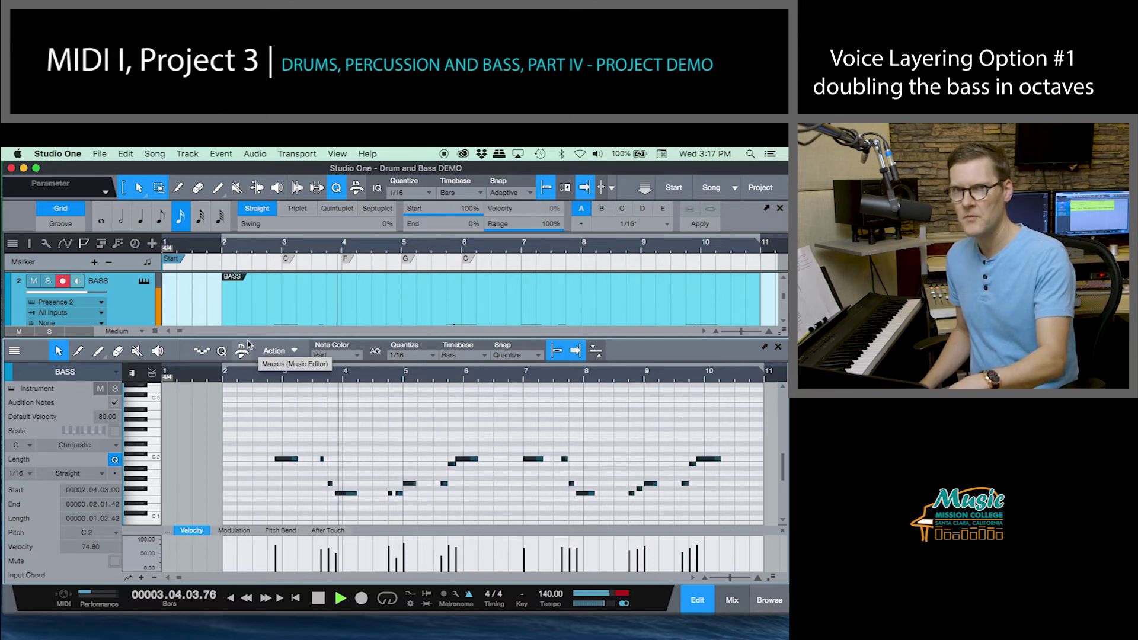
pyautogui.press('space')
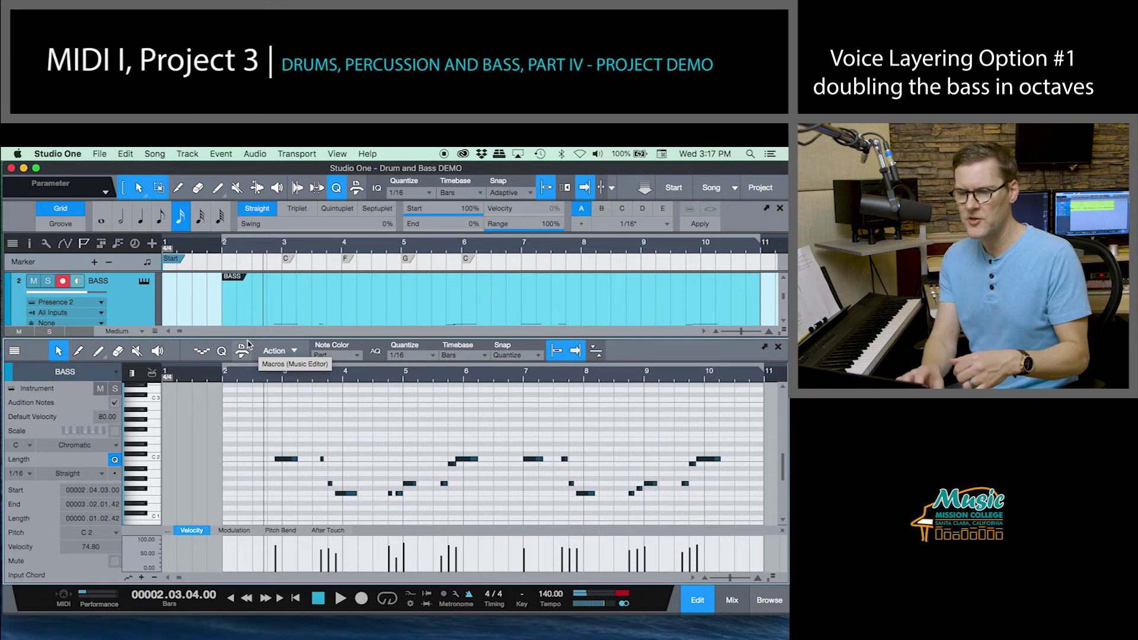
# Redo the copy of the bass notes and select only the upper-octave notes across the whole part
pyautogui.click(127, 154)
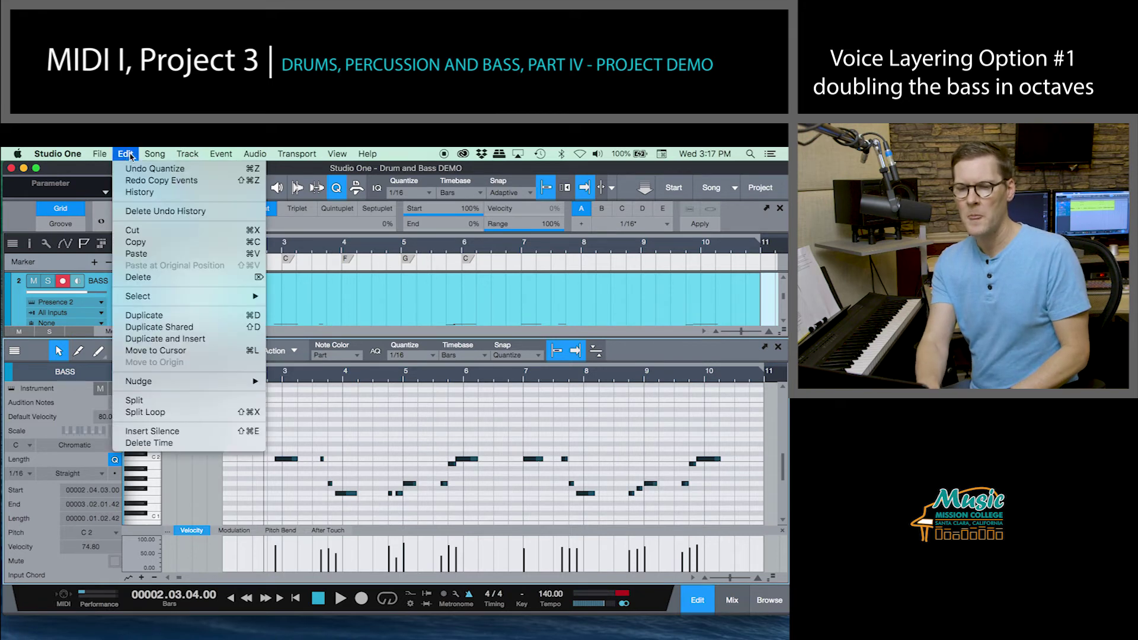
pyautogui.click(156, 180)
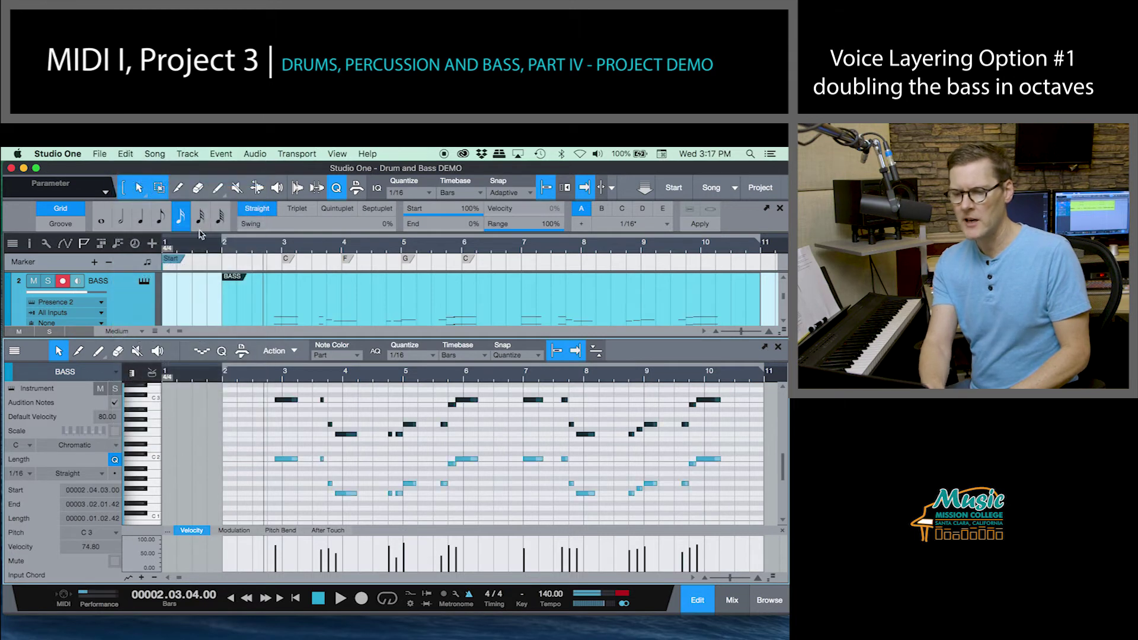
pyautogui.click(265, 395)
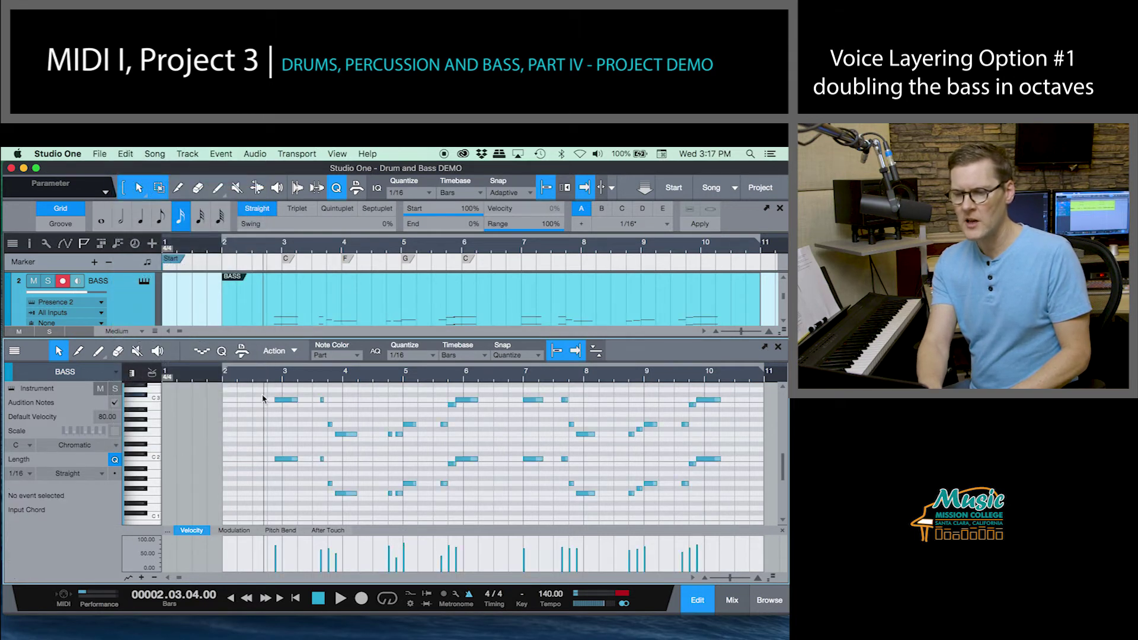
pyautogui.moveTo(265, 387); pyautogui.dragTo(710, 442)
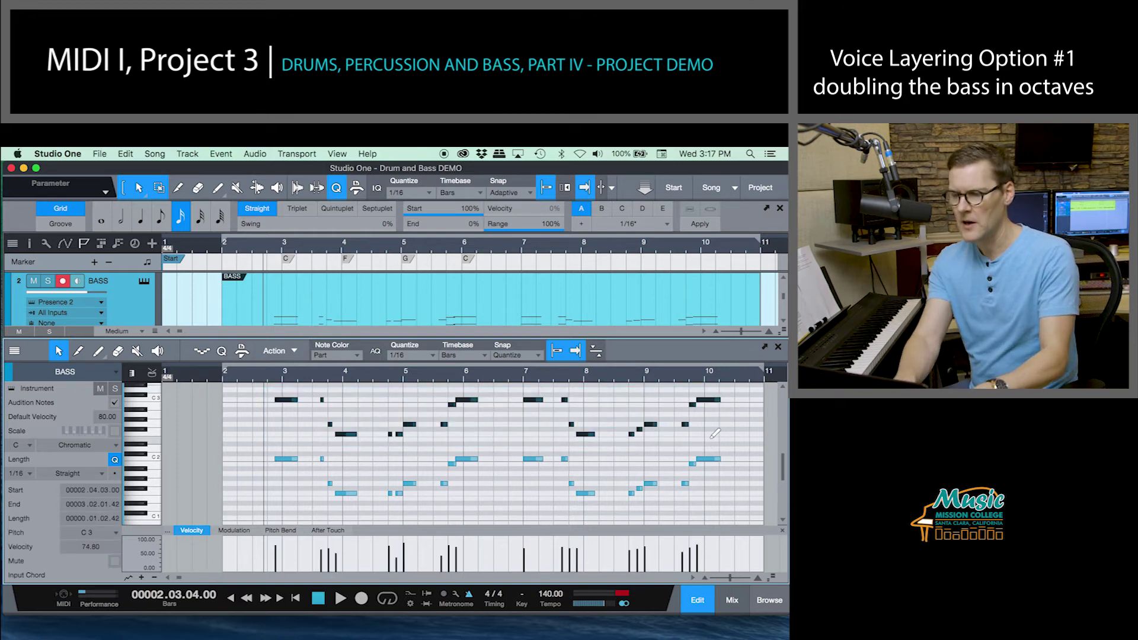
# Undo the octave copy of the bass notes and close the note editor
pyautogui.press('4')
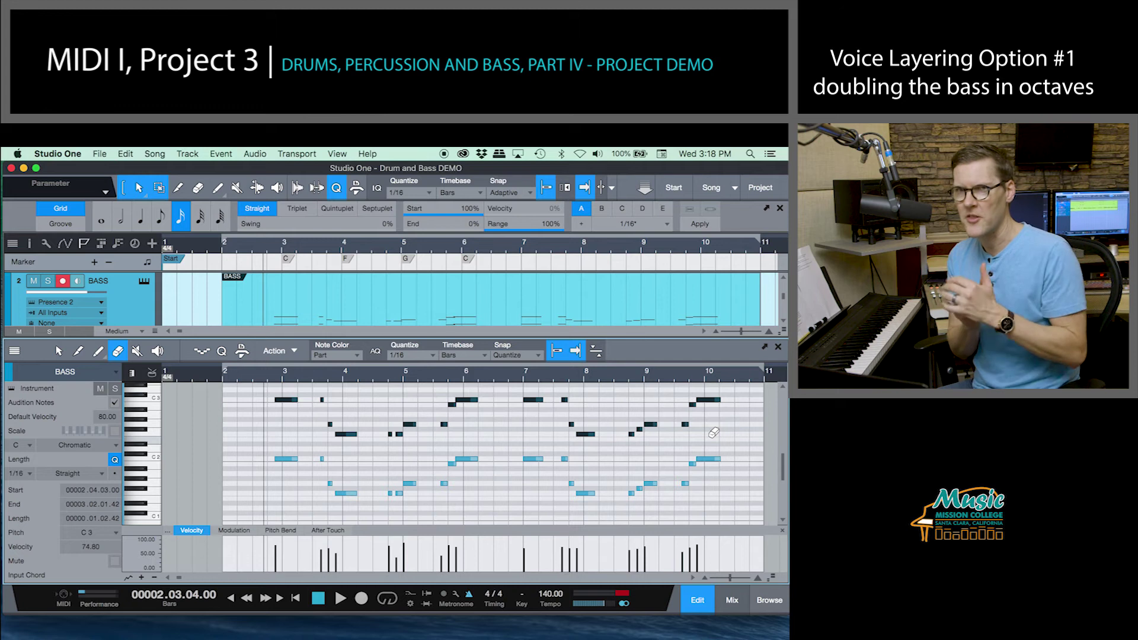
pyautogui.press('super+z')
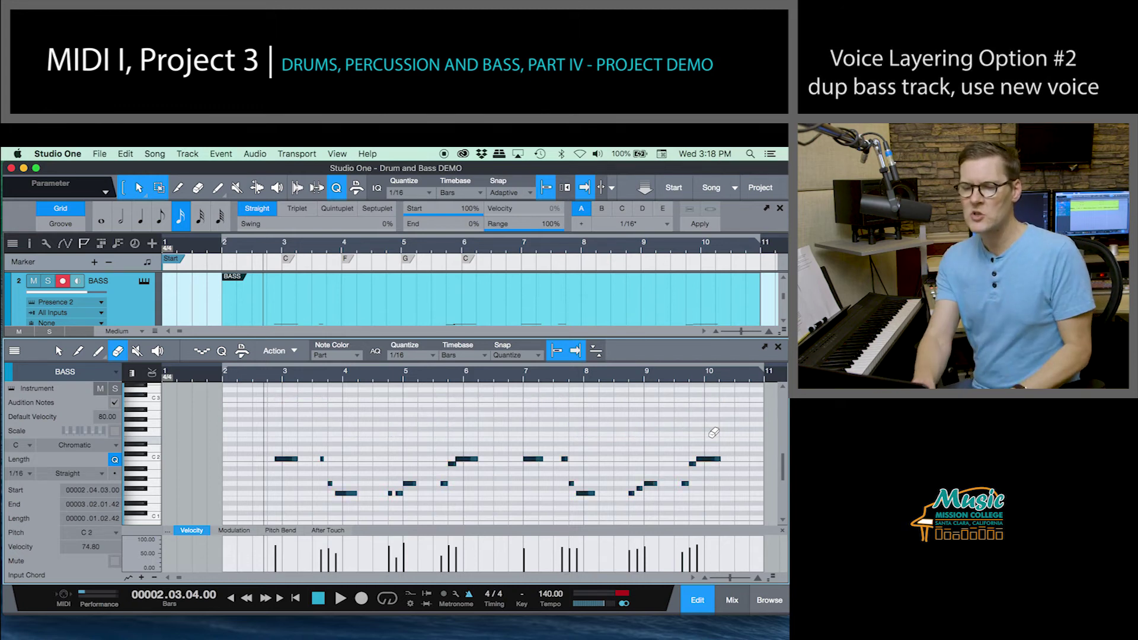
pyautogui.click(778, 348)
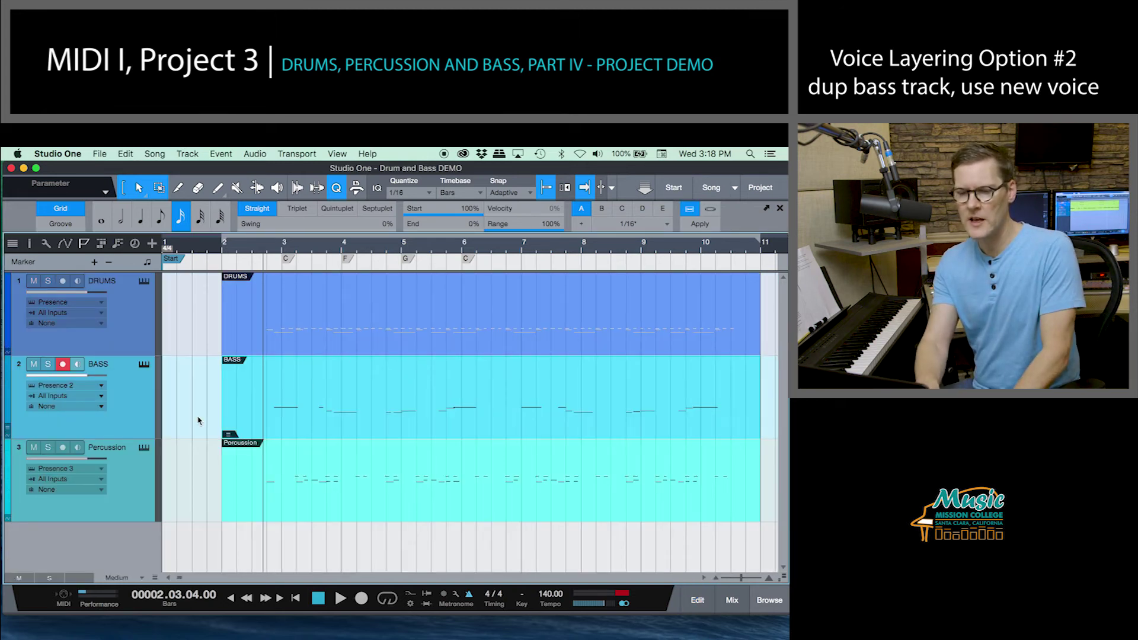
# Duplicate the BASS track completely, including its recorded part and a separate instrument
pyautogui.click(142, 469)
pyautogui.click(137, 427)
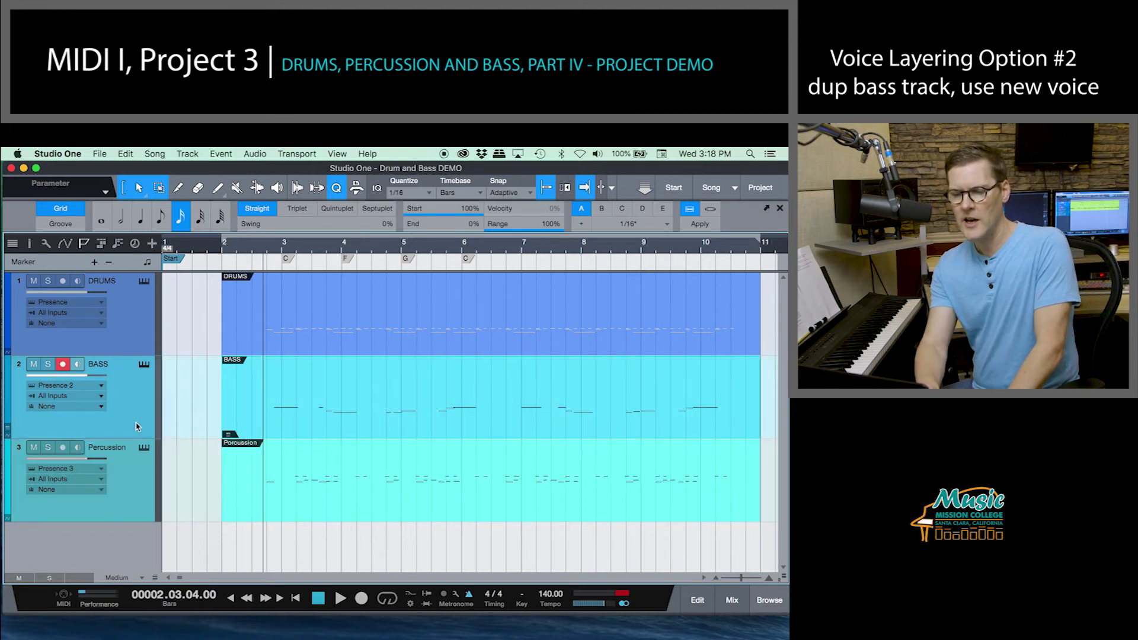
pyautogui.rightClick(137, 427)
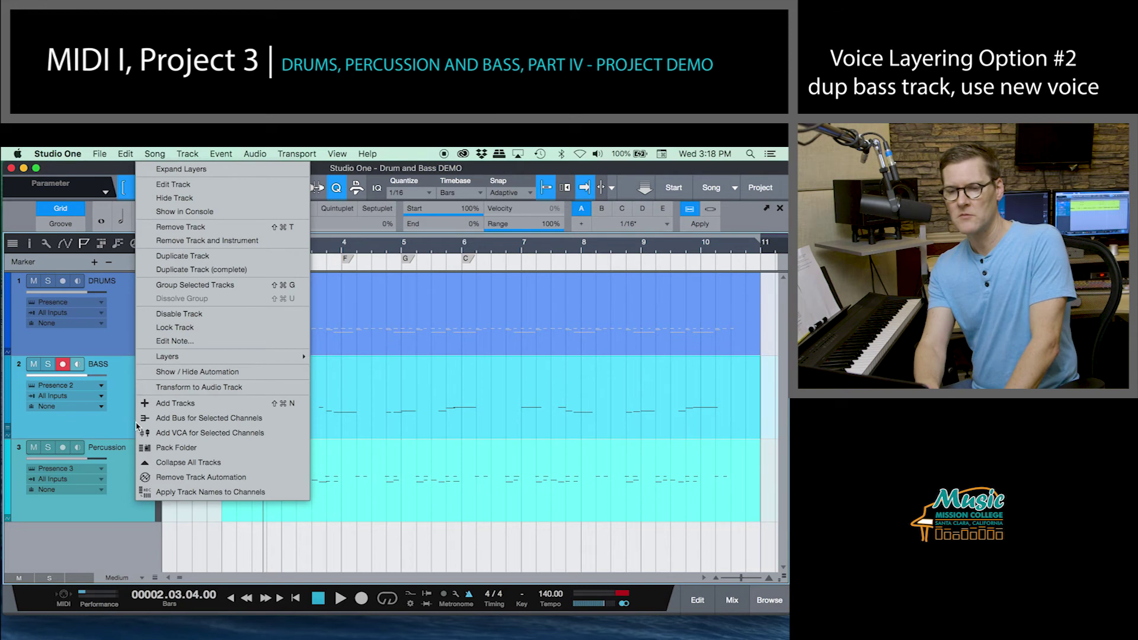
pyautogui.click(193, 270)
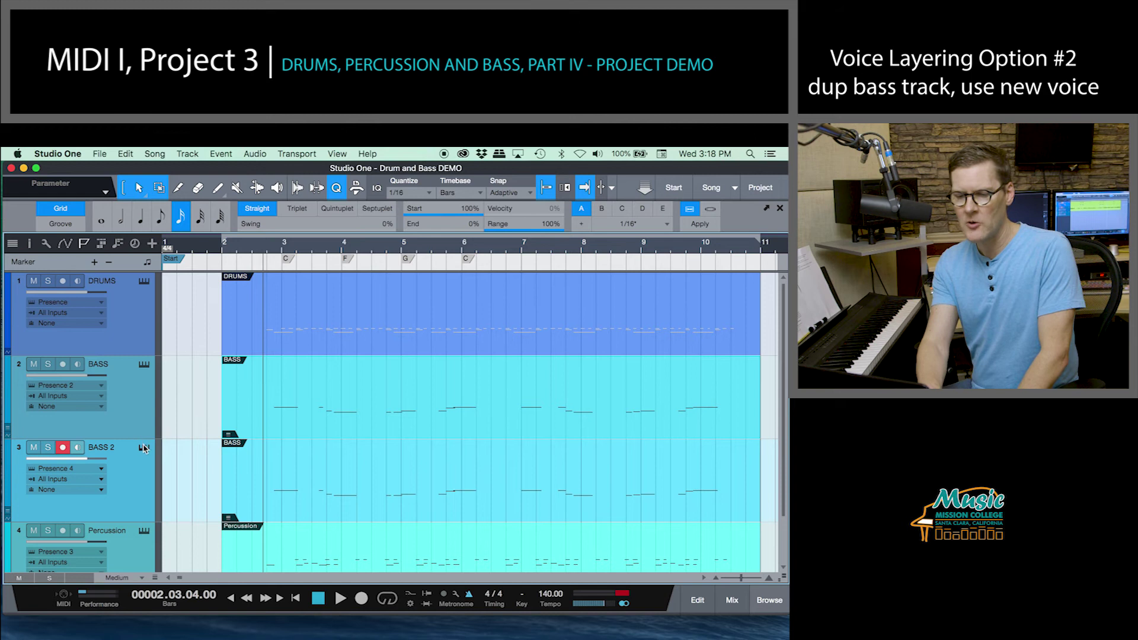
# Load the Marimba Basic preset from the Percussion sounds into the instrument of the BASS 2 track, and close the instrument window
pyautogui.click(144, 449)
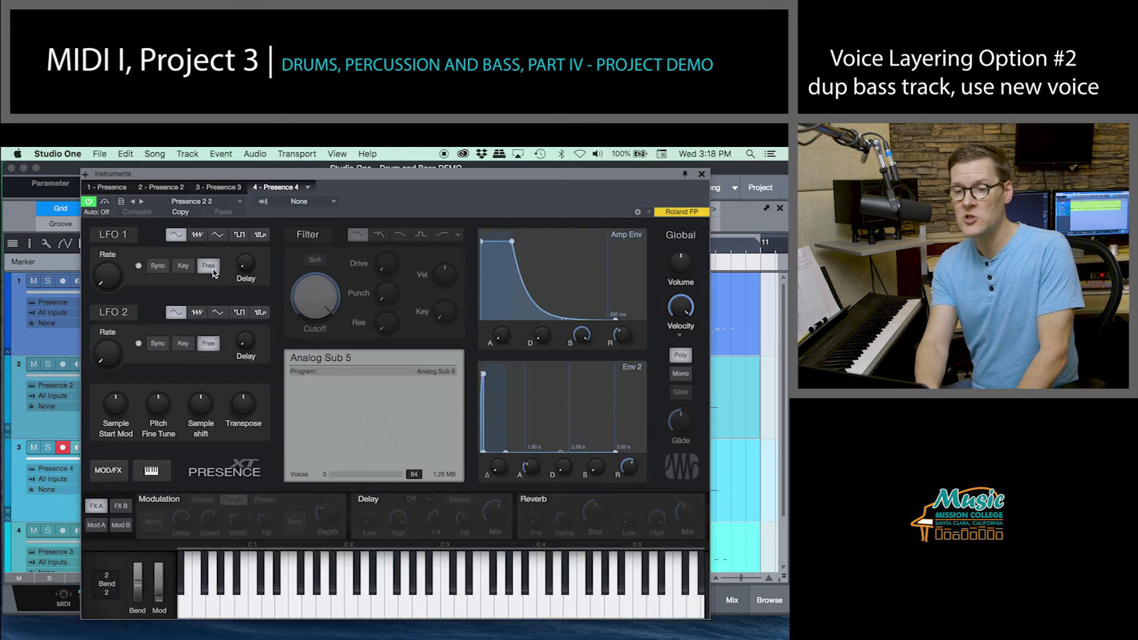
pyautogui.click(226, 203)
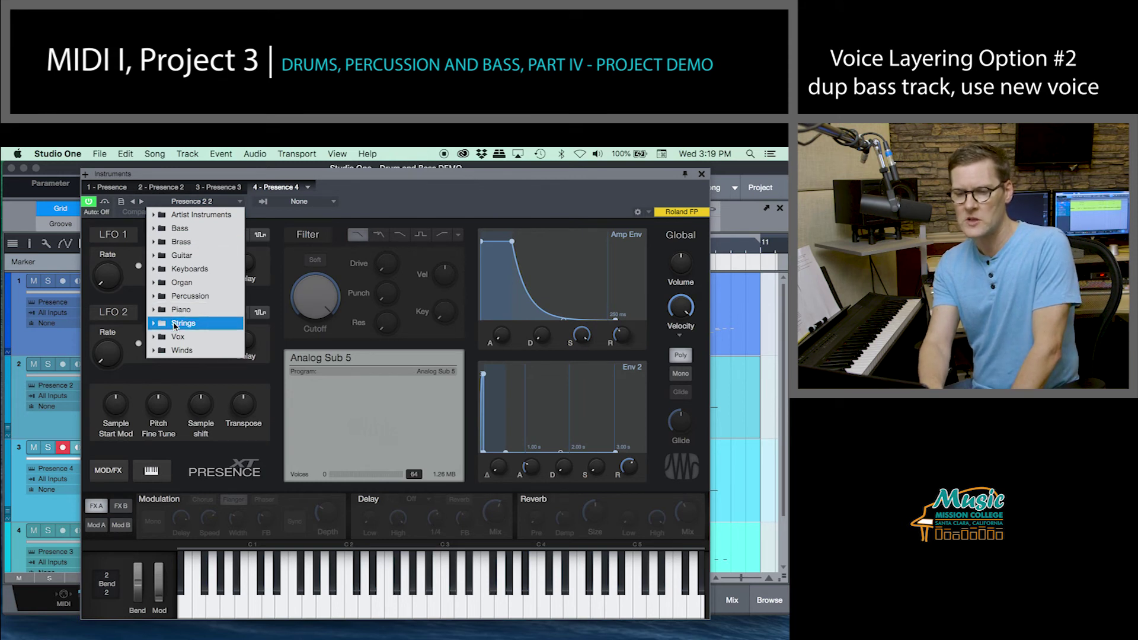
pyautogui.click(155, 297)
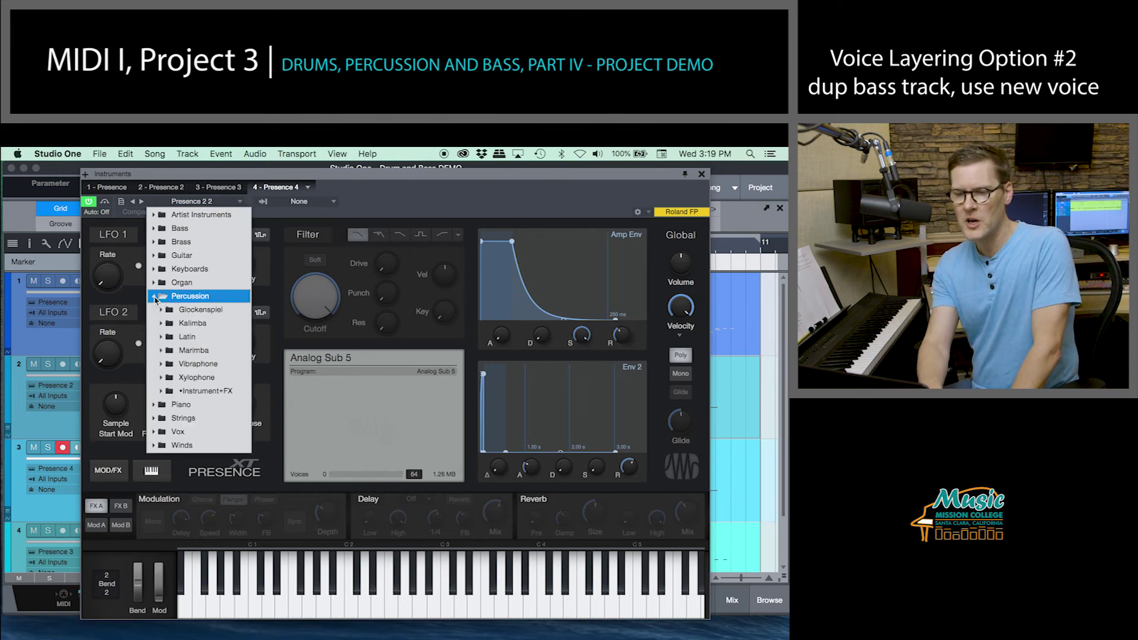
pyautogui.click(199, 352)
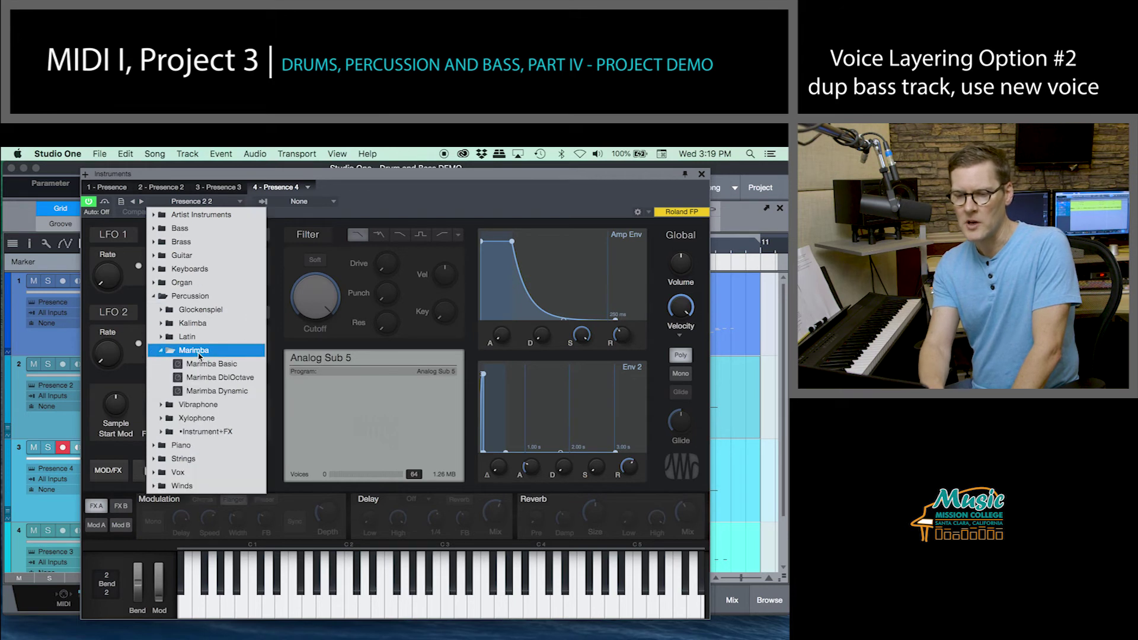
pyautogui.click(206, 369)
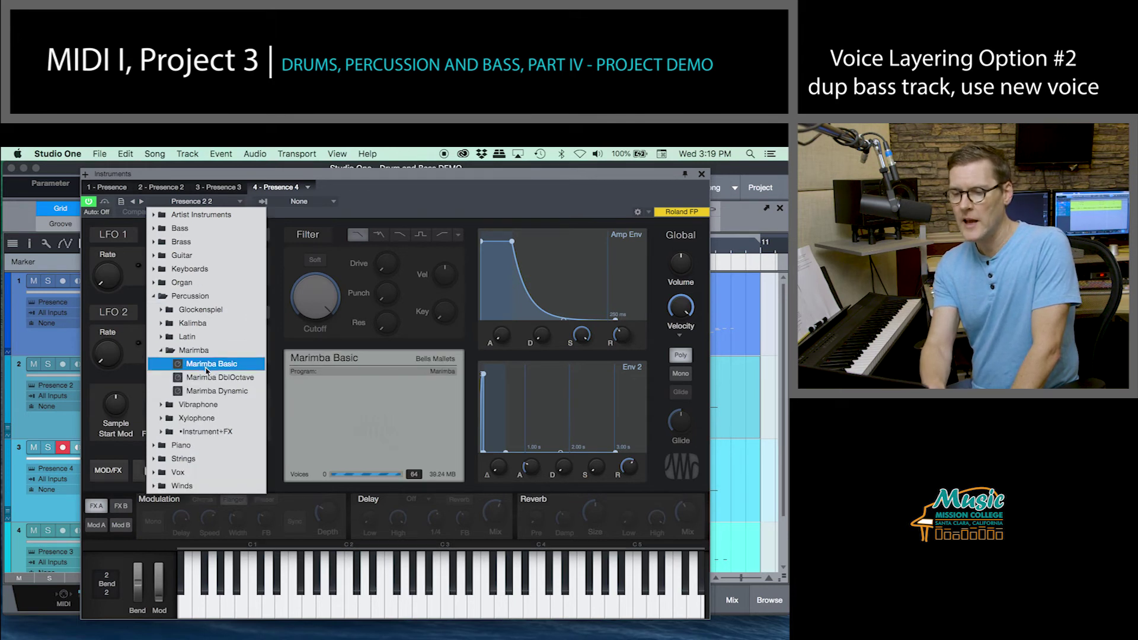
pyautogui.click(701, 176)
pyautogui.click(702, 176)
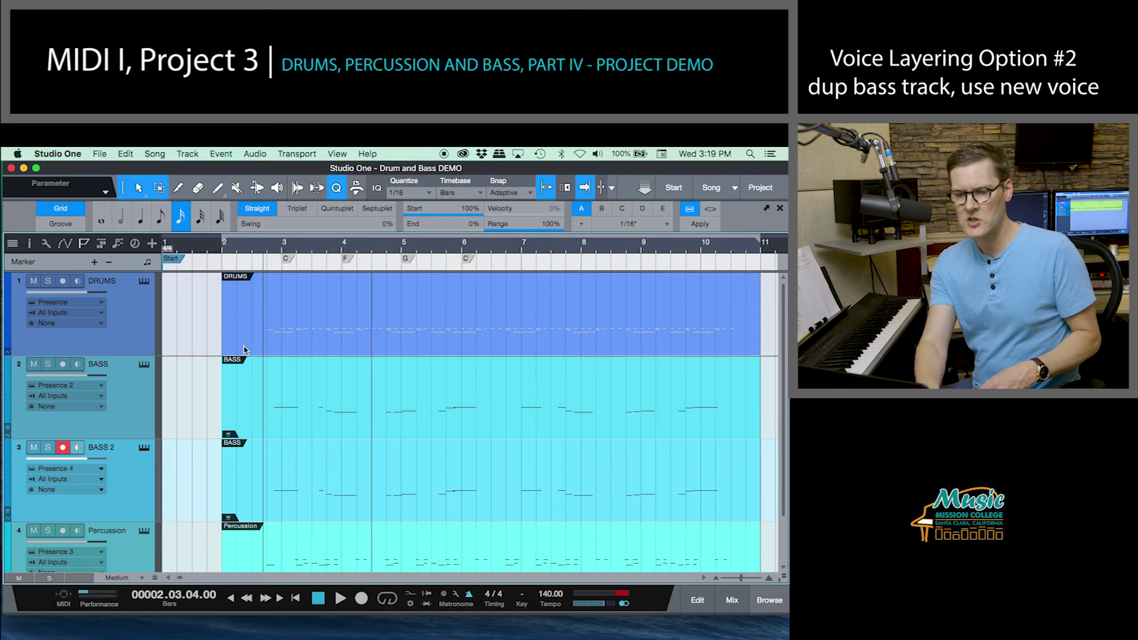
# Solo the BASS 2 track and play it from bar 2, beat 3 to hear the marimba voice alone
pyautogui.click(48, 450)
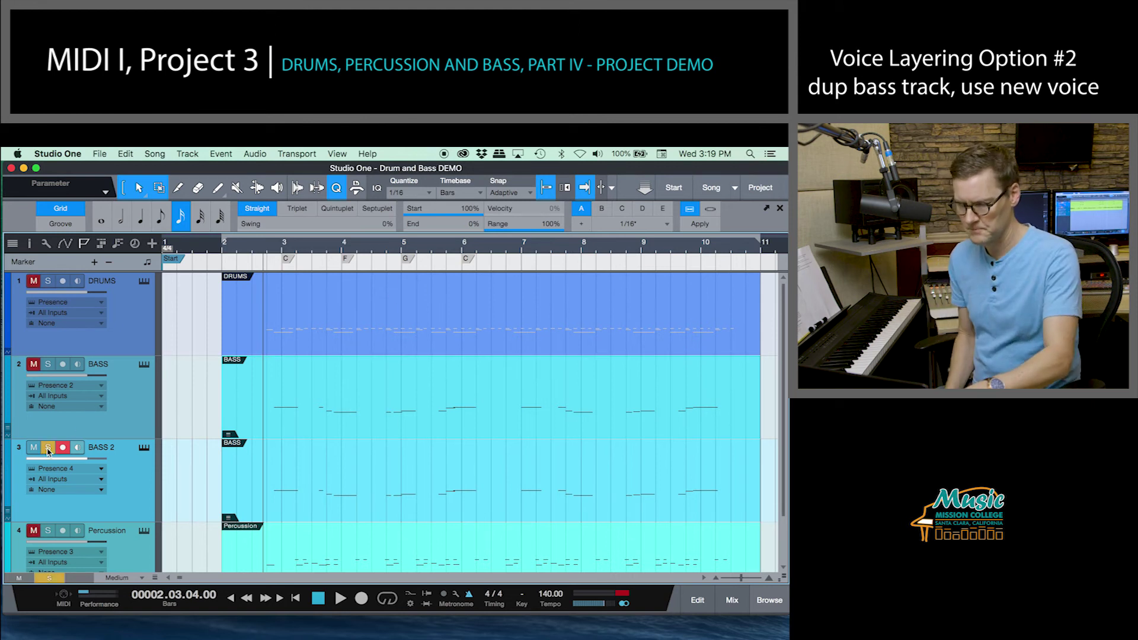
pyautogui.press('space')
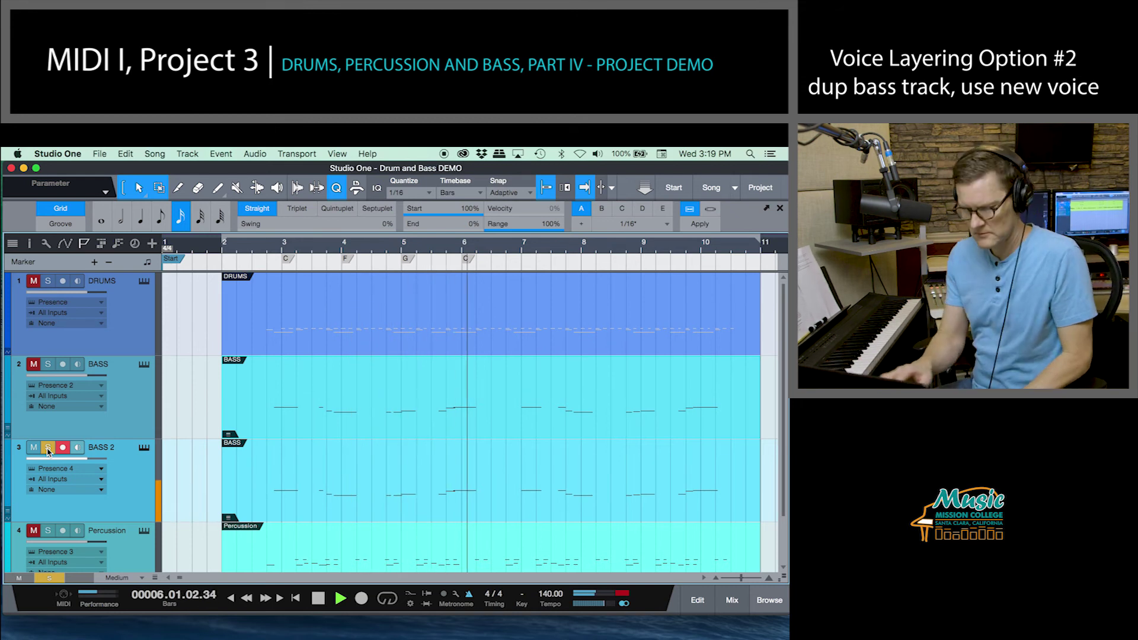
pyautogui.press('space')
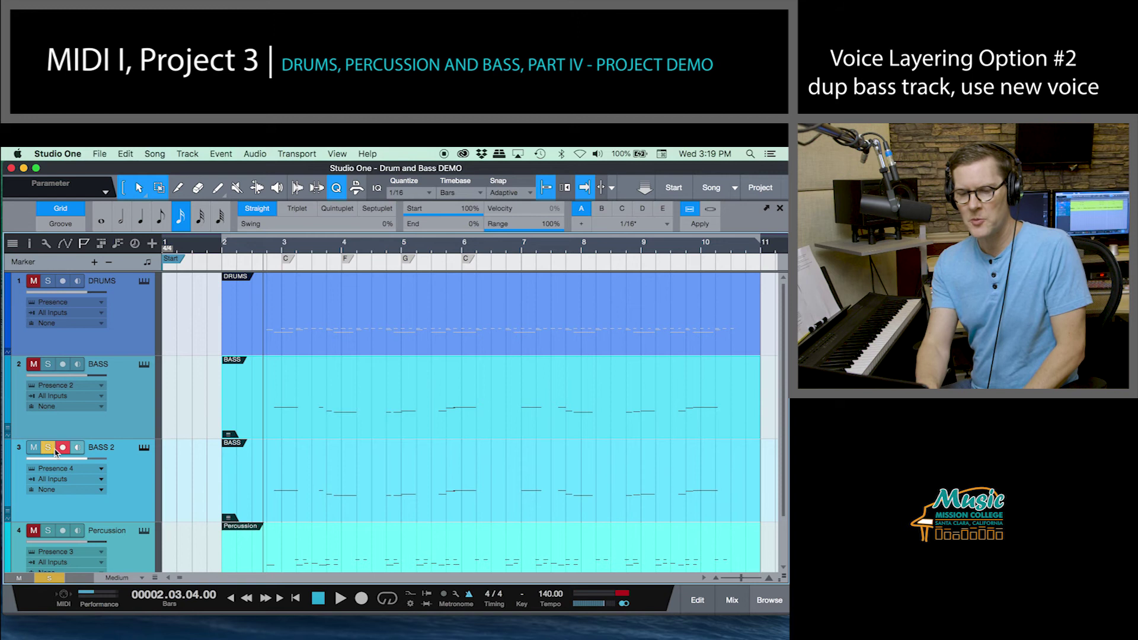
# Turn off the solo on BASS 2 and play all tracks together to hear the layered bass in the mix
pyautogui.click(50, 452)
pyautogui.press('space')
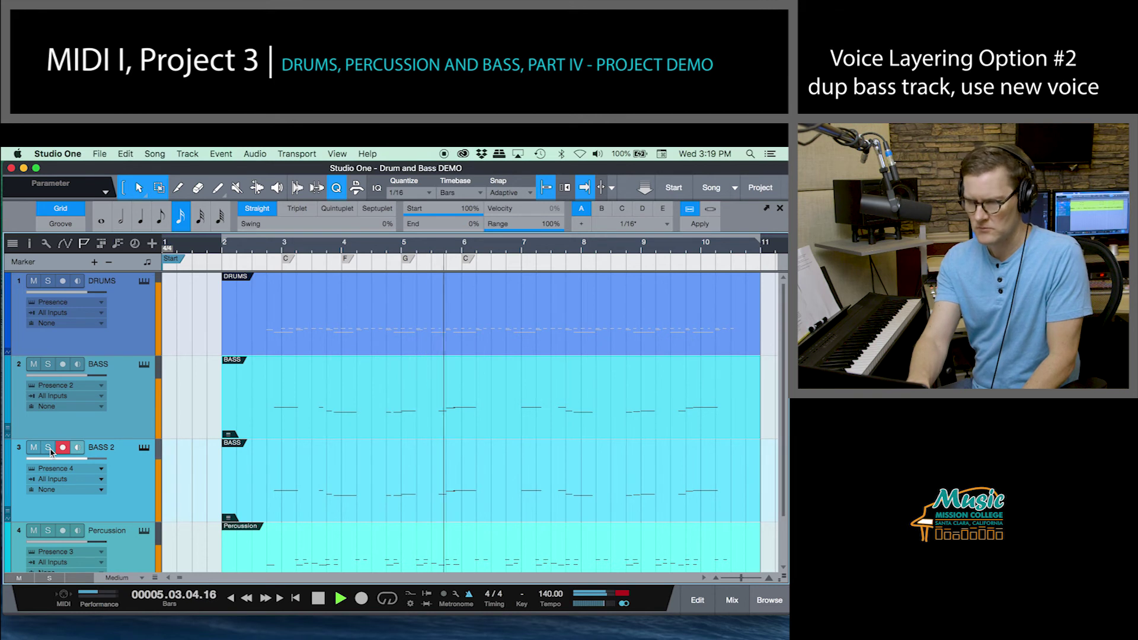
pyautogui.press('space')
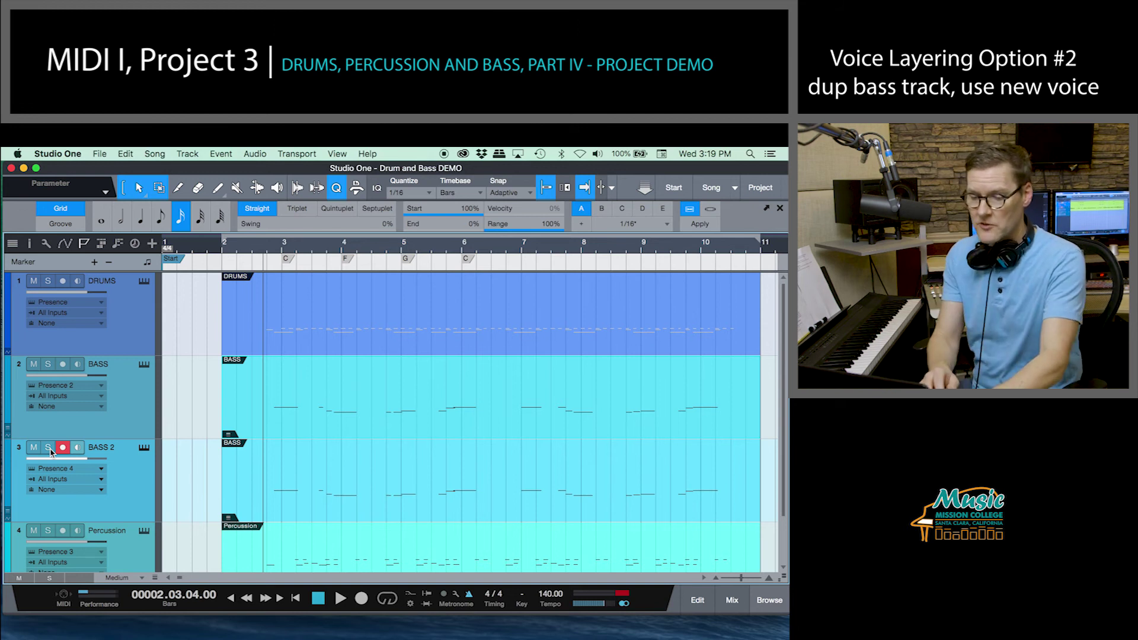
# Look at the channel faders of the drum, bass and percussion tracks in the mixer, and close it
pyautogui.press('F3')
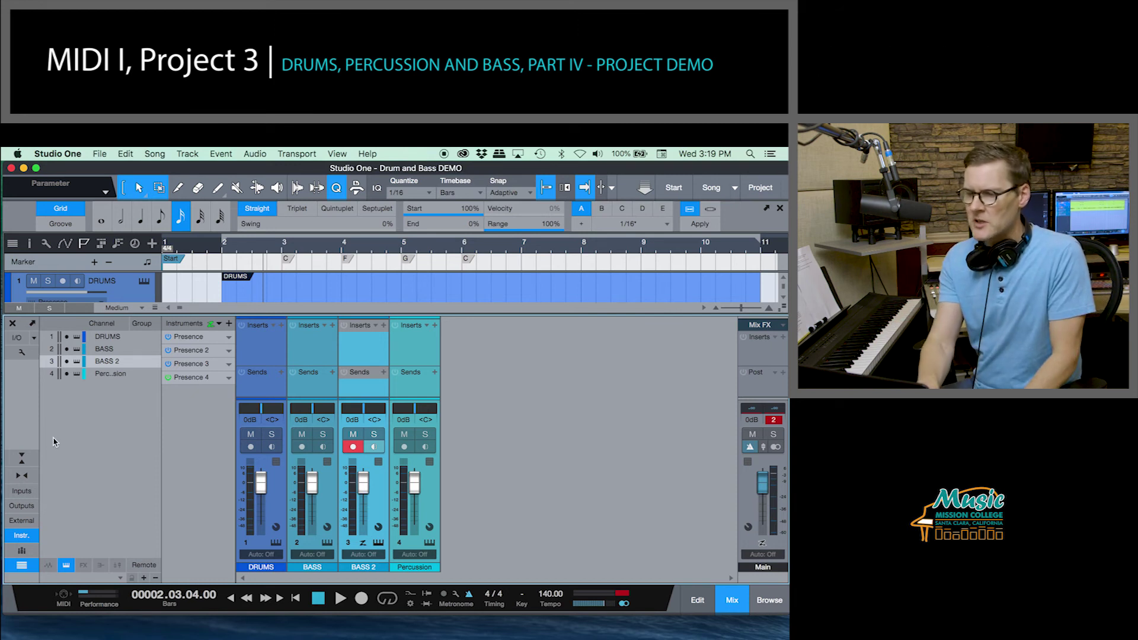
pyautogui.click(13, 325)
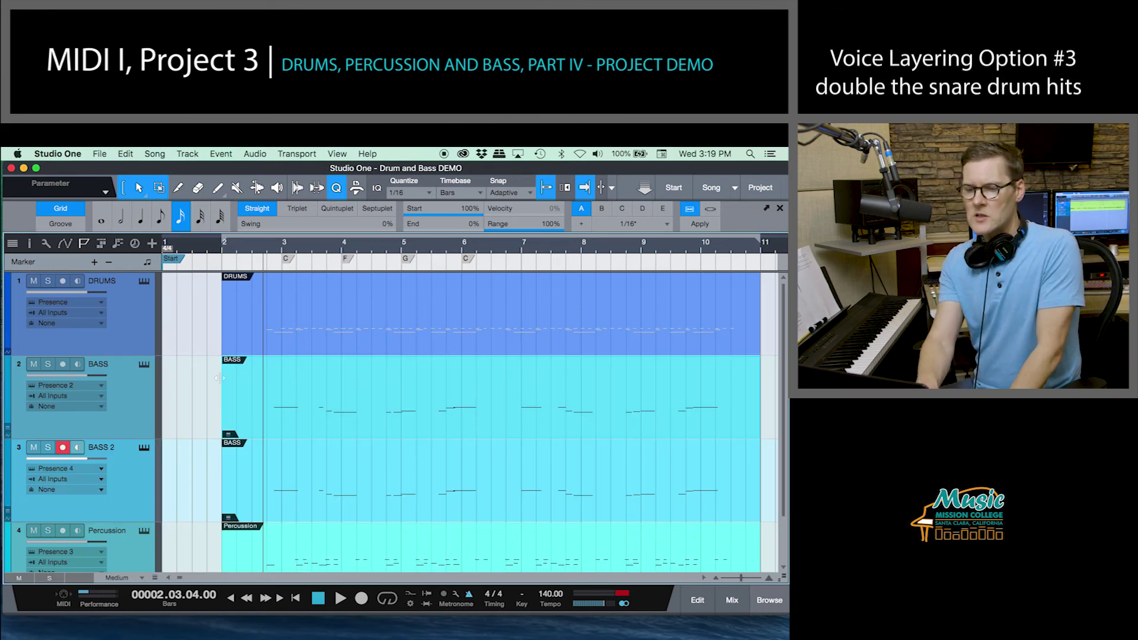
# Open the DRUMS part for note editing, select all the E 1 snare hits, and copy them one semitone lower onto D# 1
pyautogui.doubleClick(344, 347)
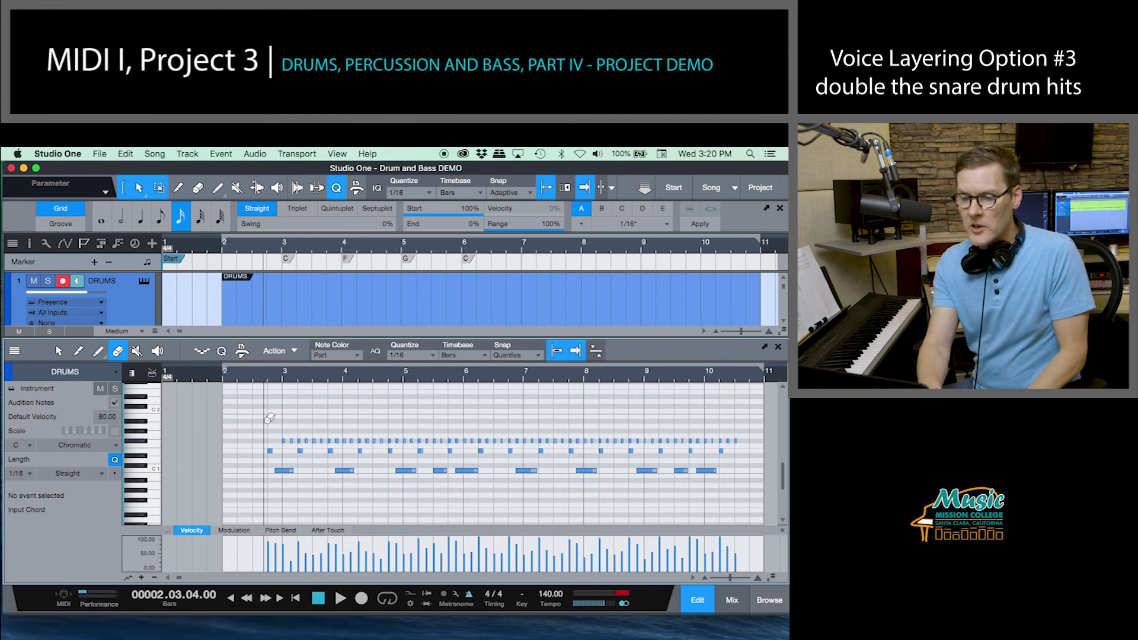
pyautogui.moveTo(240, 451); pyautogui.dragTo(723, 459)
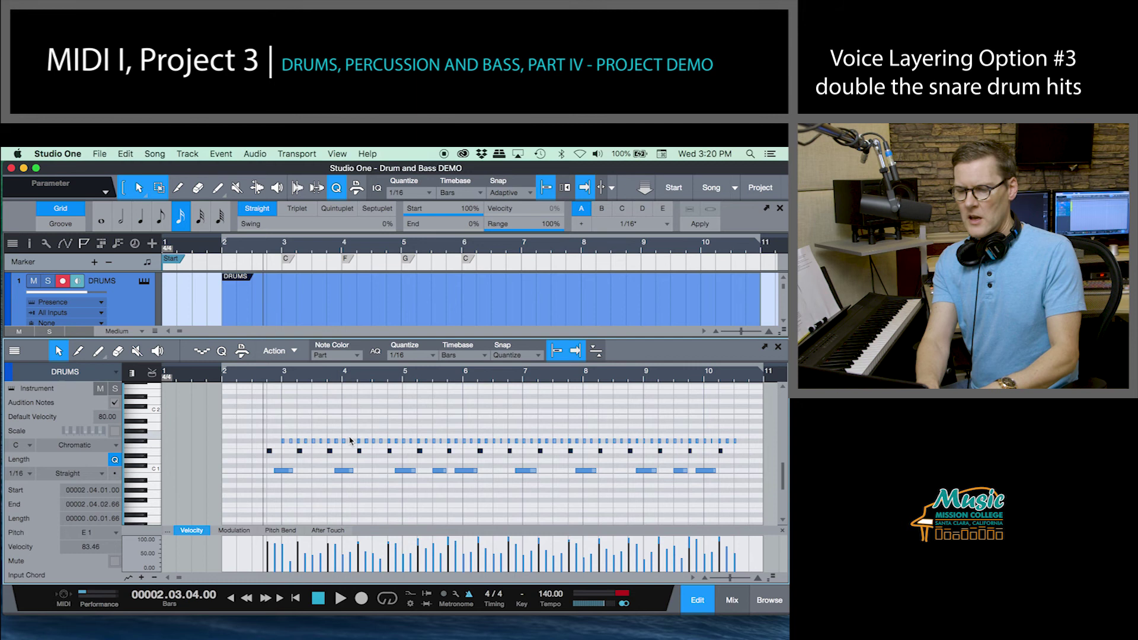
pyautogui.scroll(2, 349, 441)
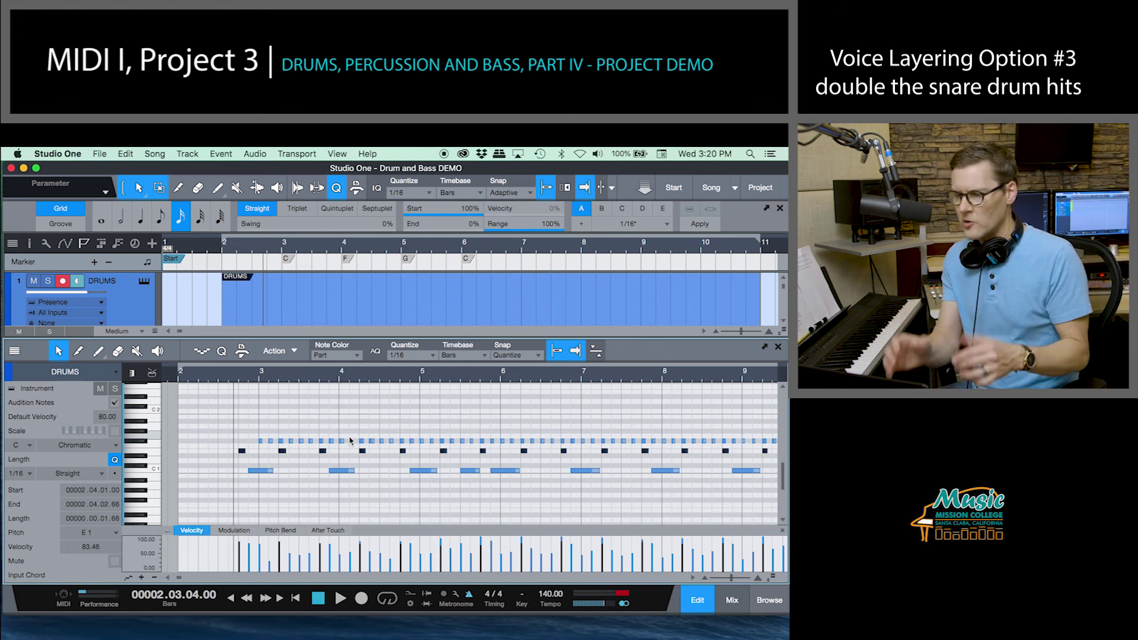
pyautogui.moveTo(264, 441); pyautogui.dragTo(242, 473)
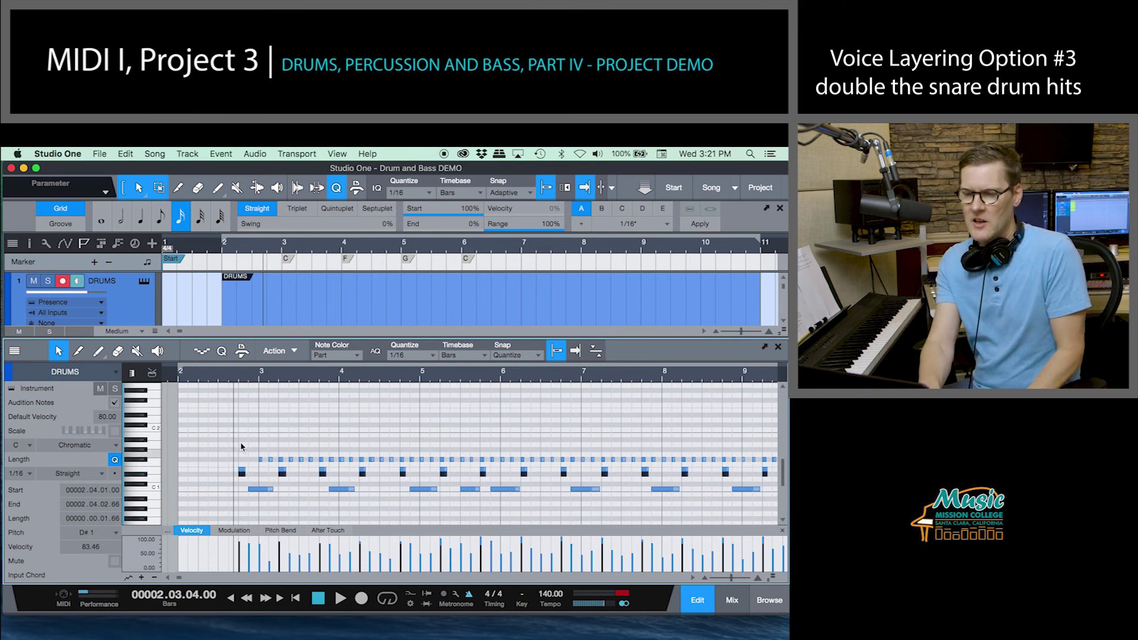
# Play the doubled snare hits from bar 2, beat 3, with DRUMS soloed first and the solo released during playback
pyautogui.click(224, 367)
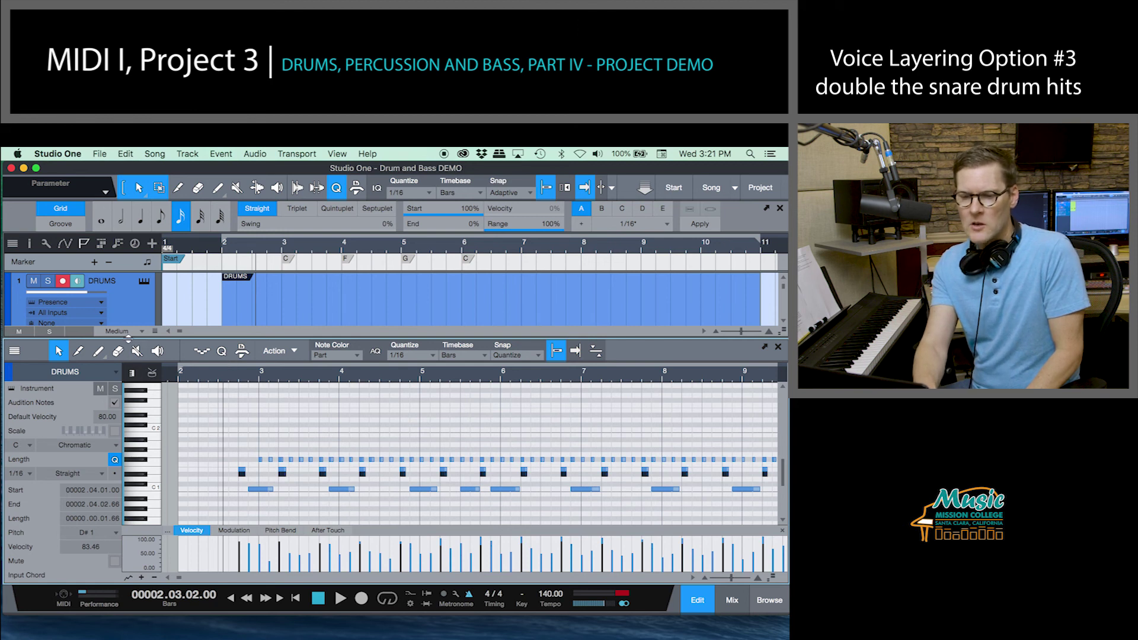
pyautogui.click(48, 282)
pyautogui.press('space')
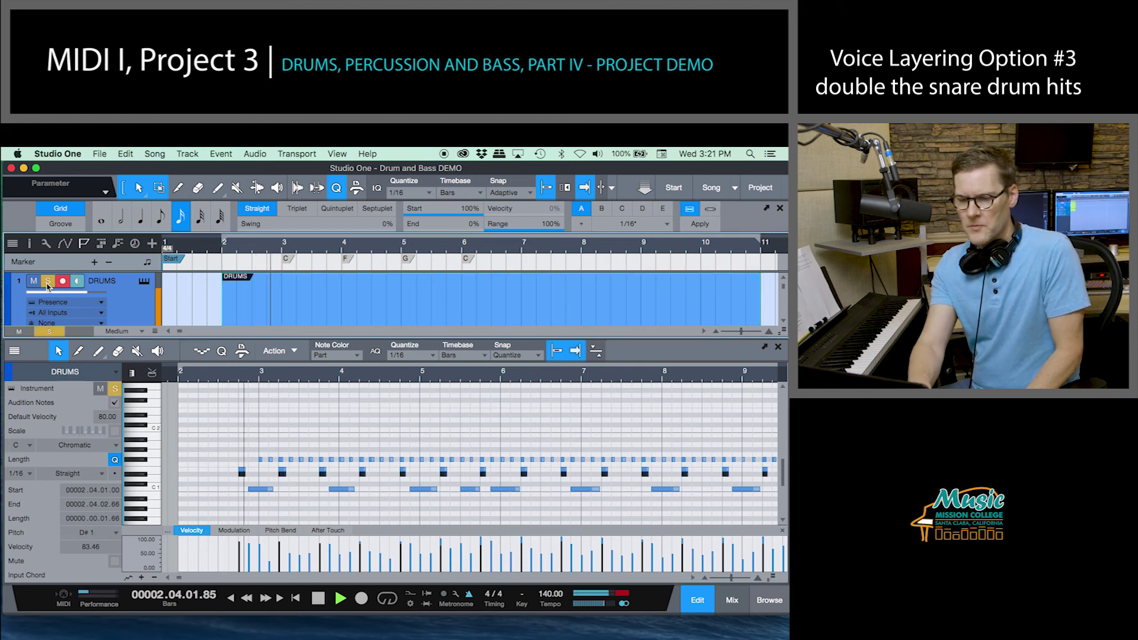
pyautogui.click(48, 282)
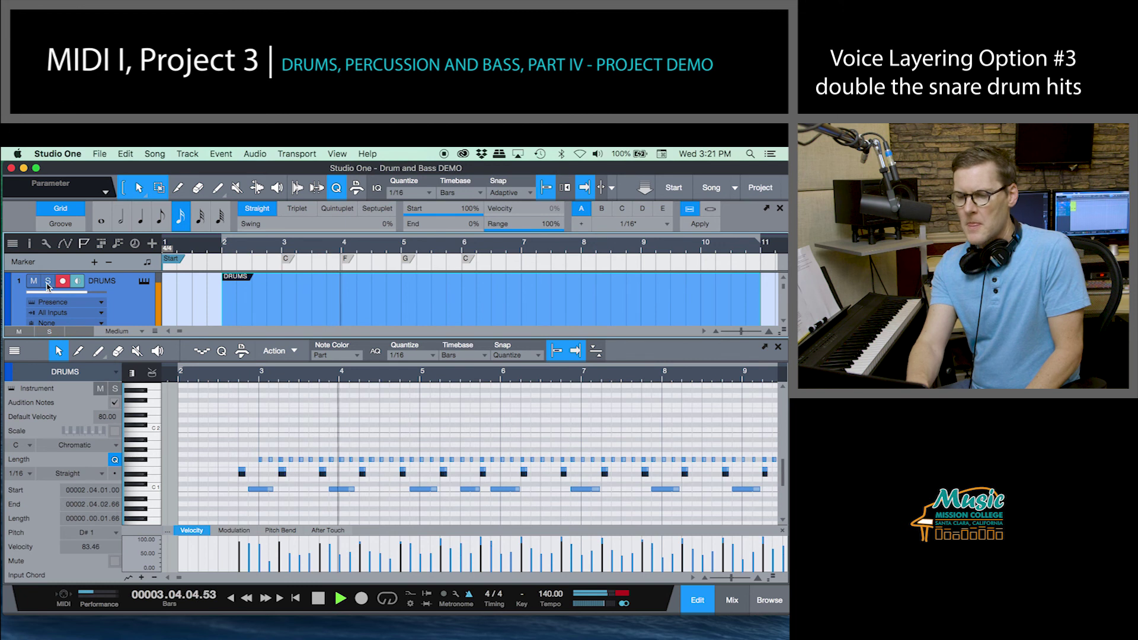
pyautogui.press('space')
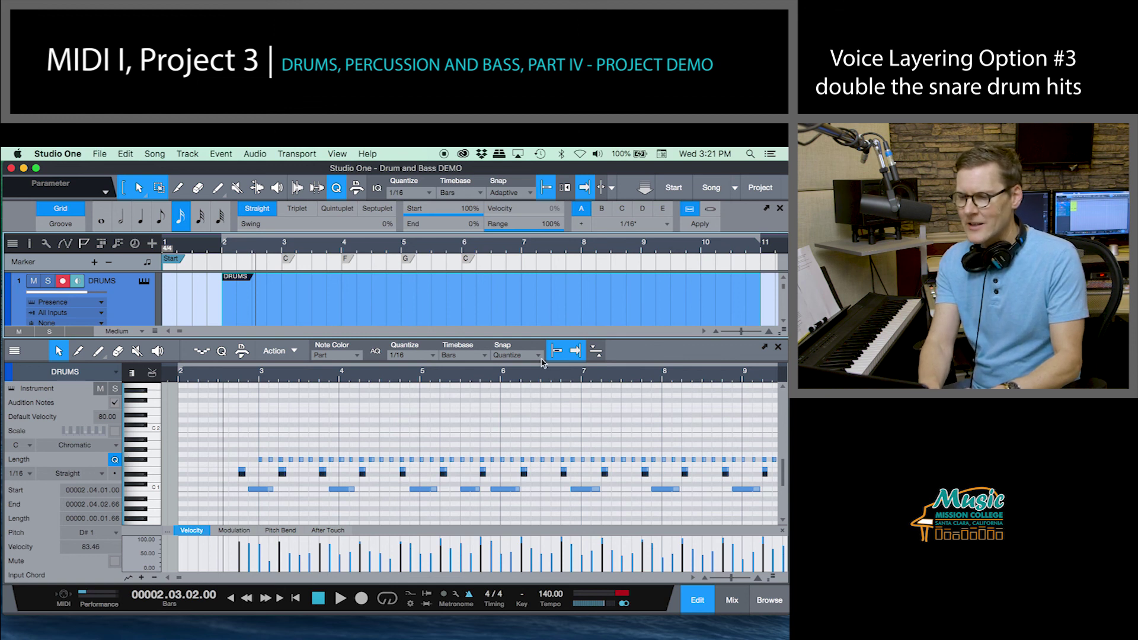
# Turn off note snapping and shift the selected D# 1 snare copies slightly later, so the first starts at 00002.04.01.10
pyautogui.click(559, 352)
pyautogui.scroll(3, 243, 449)
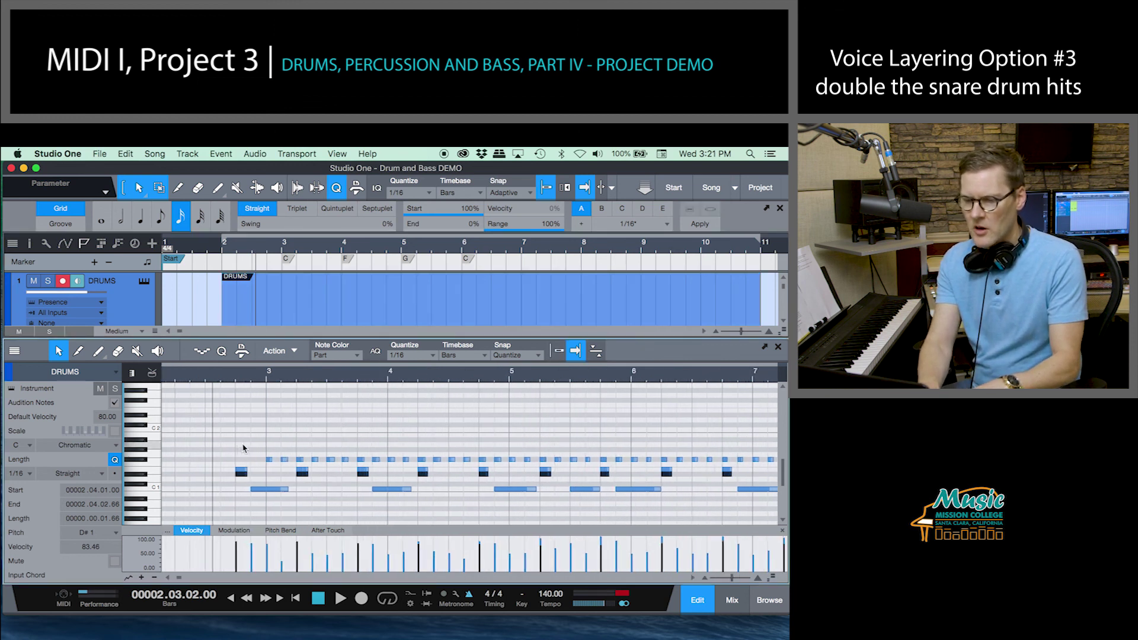
pyautogui.scroll(6, 243, 449)
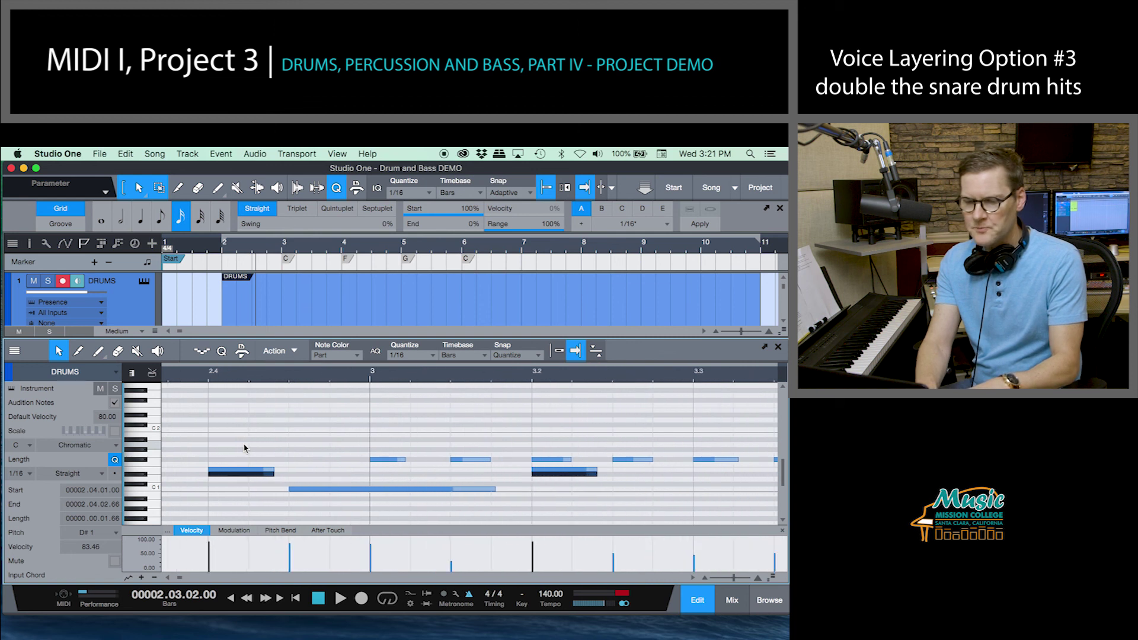
pyautogui.scroll(1, 243, 449)
pyautogui.moveTo(201, 473); pyautogui.dragTo(206, 479)
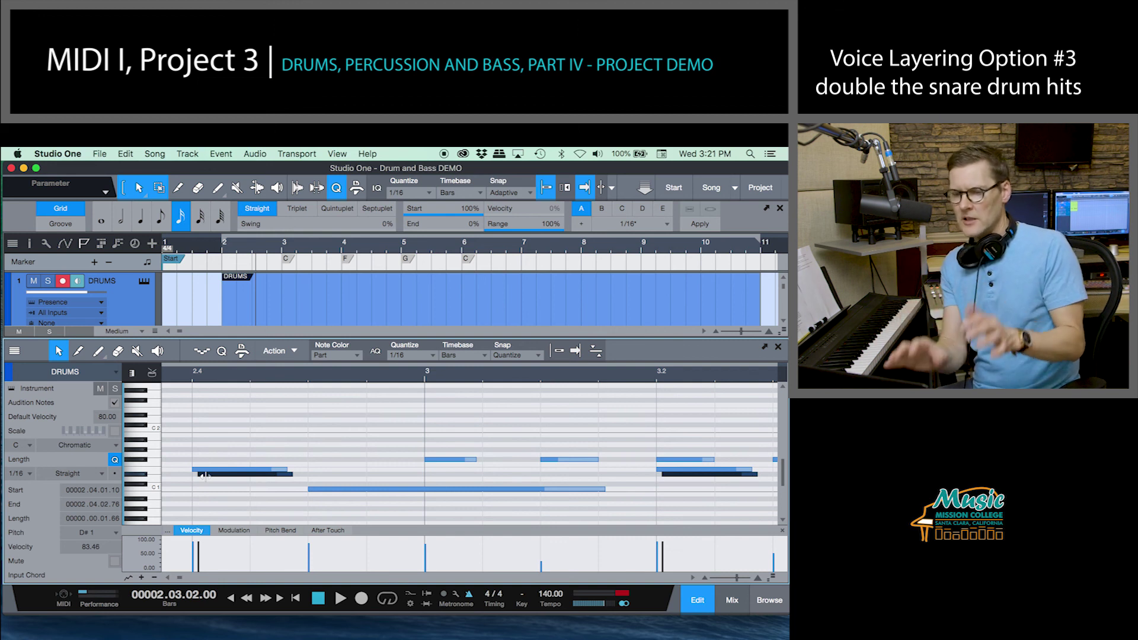
# Play all tracks from just before bar 2, beat 4 to hear the offset snare hits in the mix, and stop playback
pyautogui.scroll(-4, 280, 433)
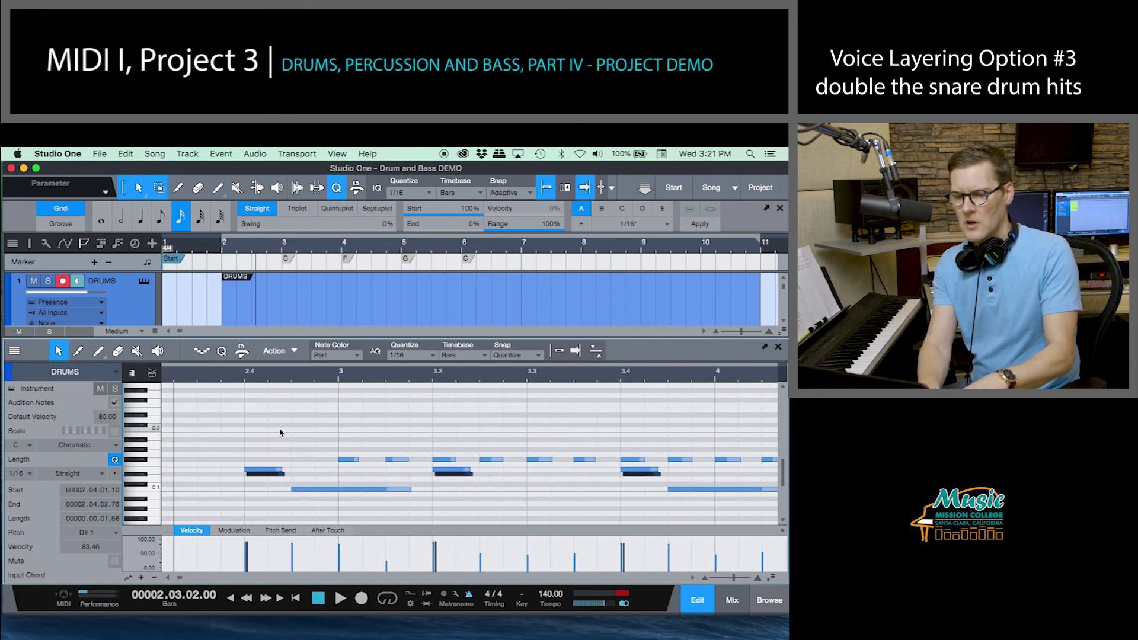
pyautogui.click(223, 378)
pyautogui.press('space')
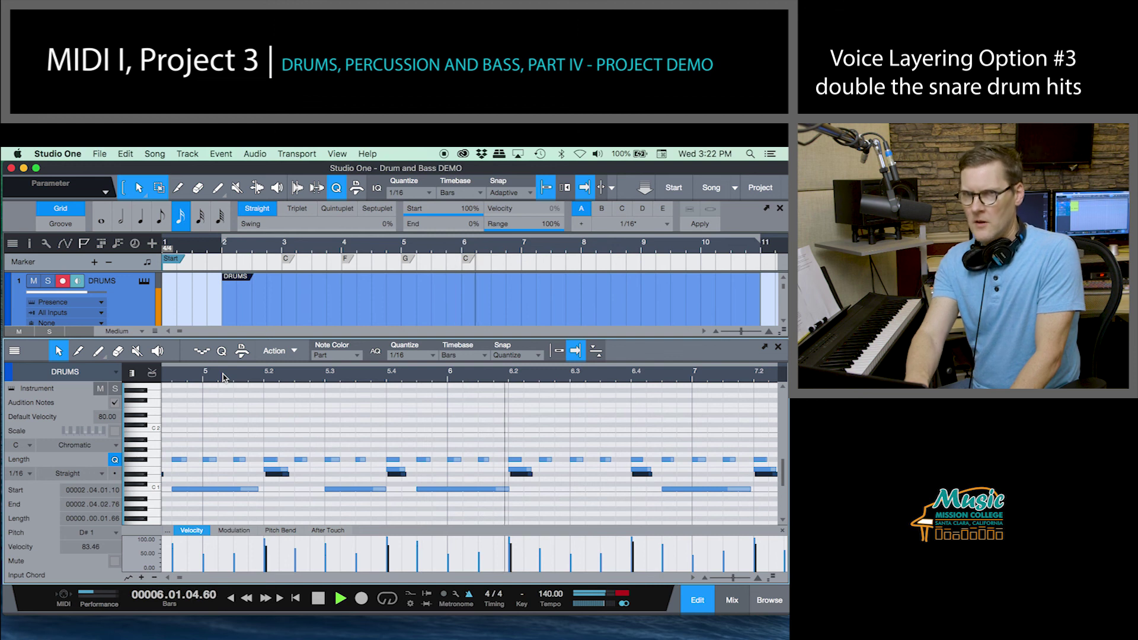
pyautogui.press('space')
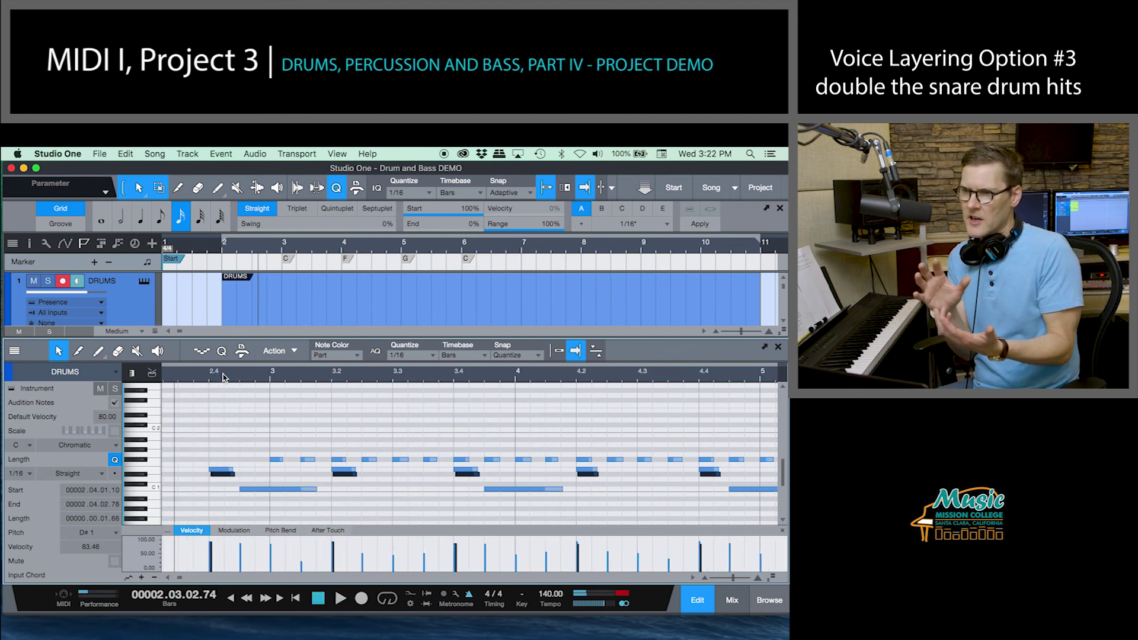